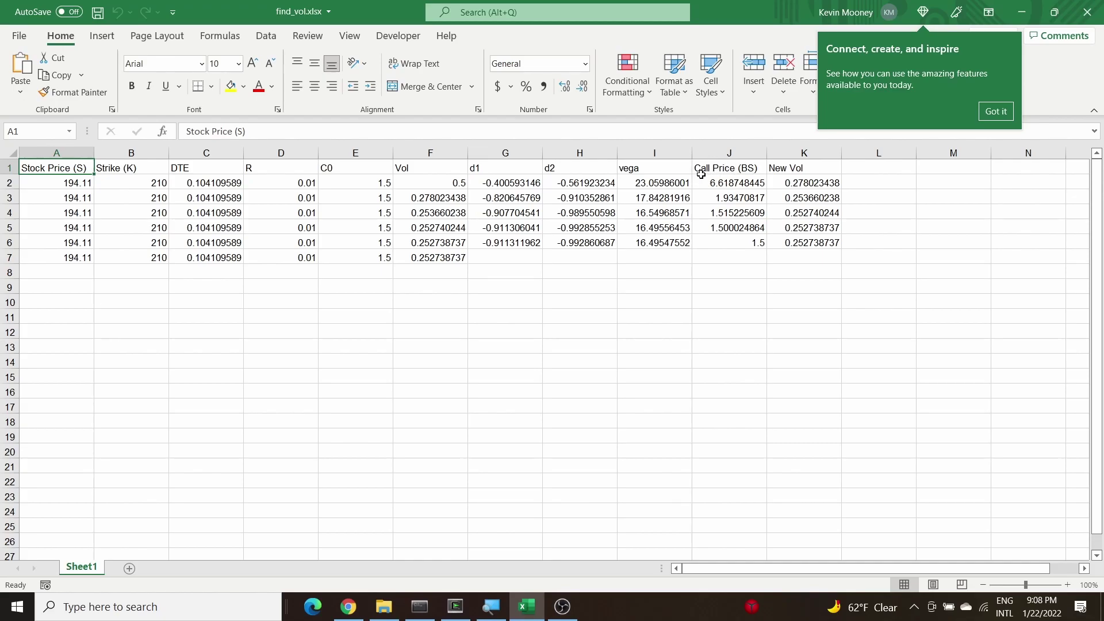
# Step: Close the welcome popup and select J2 to view its NORMDIST call-price formula
pyautogui.click(730, 184)
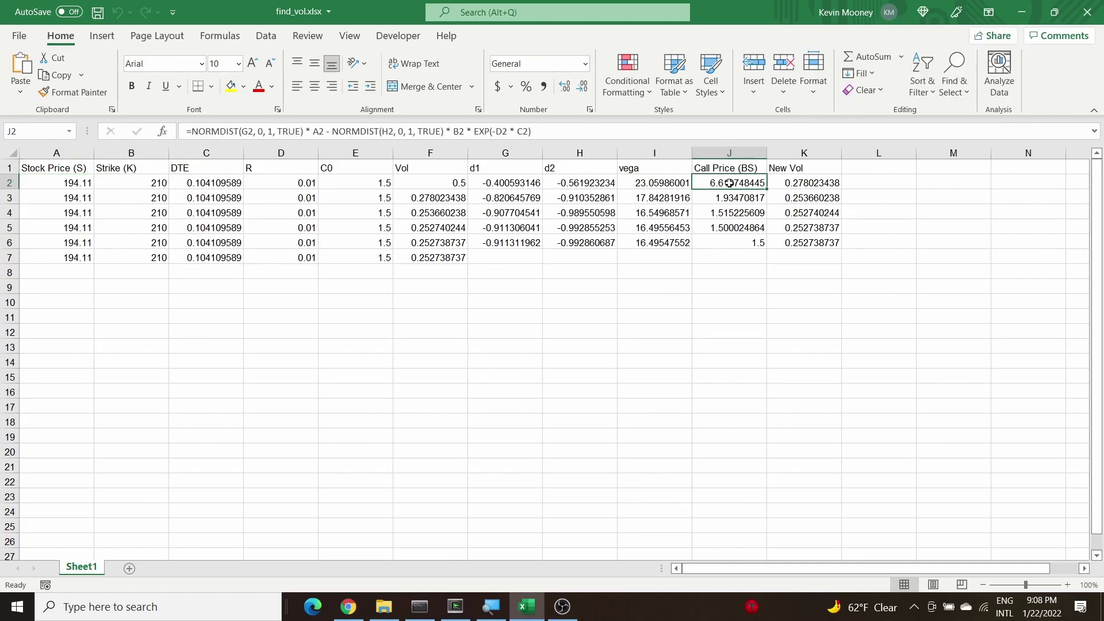
# Step: Rename the J1 header from Call to 'Put Price (BS)' and the E1 header from C0 to 'P0'
pyautogui.click(711, 167)
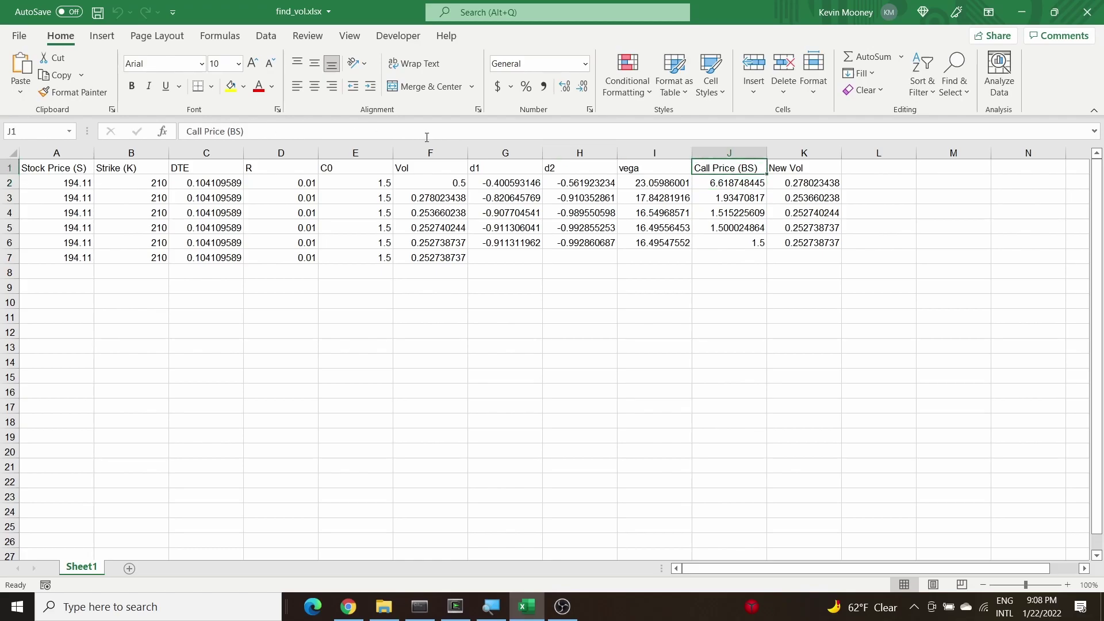
pyautogui.doubleClick(195, 130)
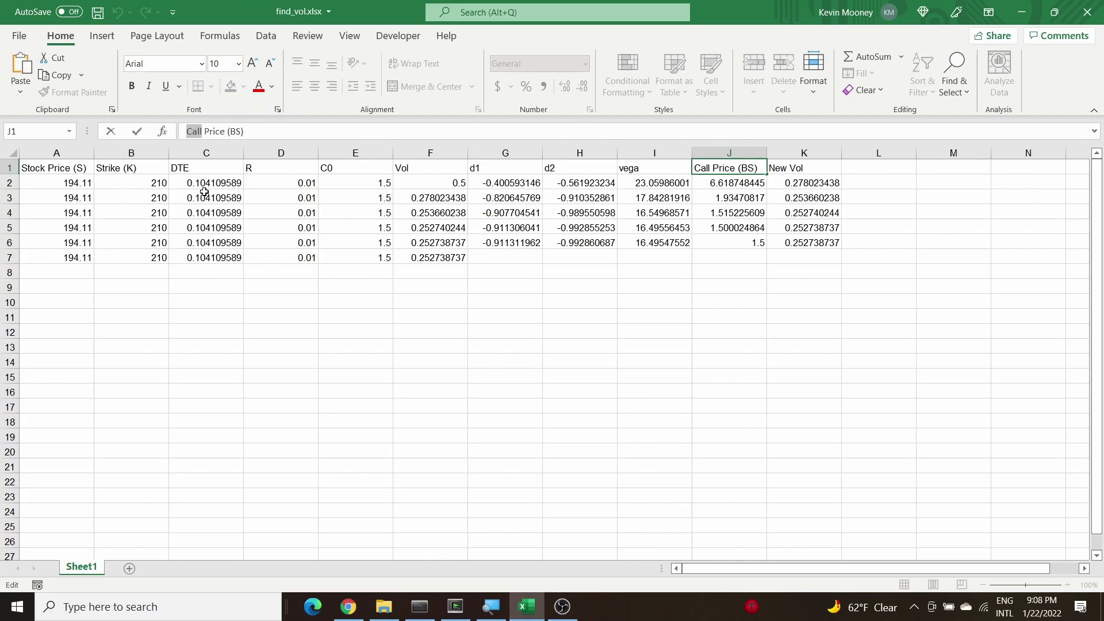
pyautogui.write('Put')
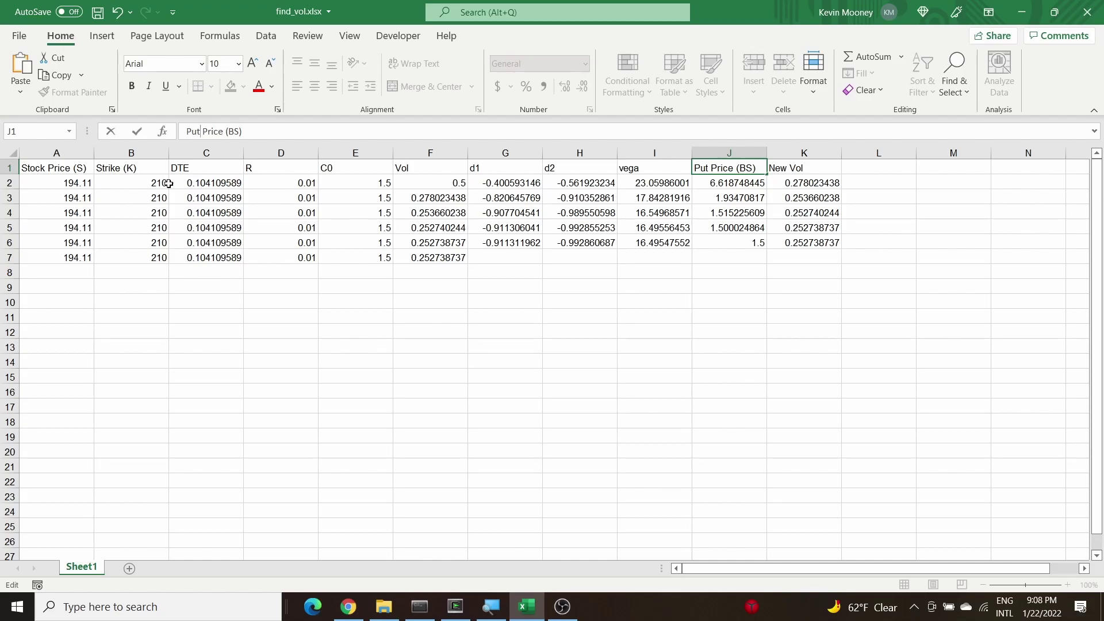
pyautogui.click(331, 173)
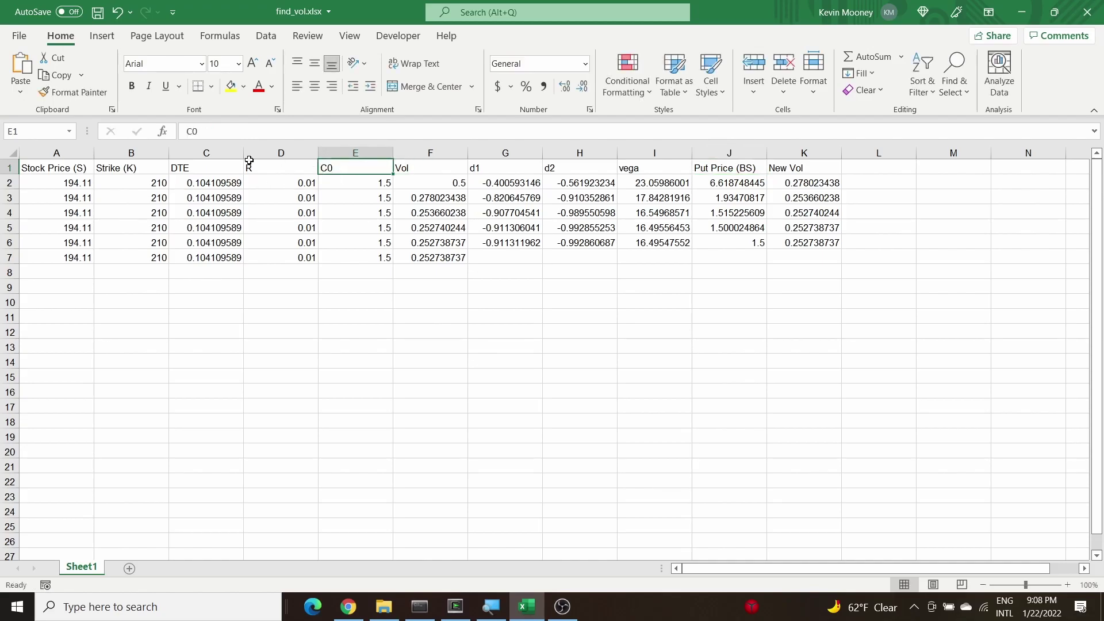
pyautogui.click(234, 132)
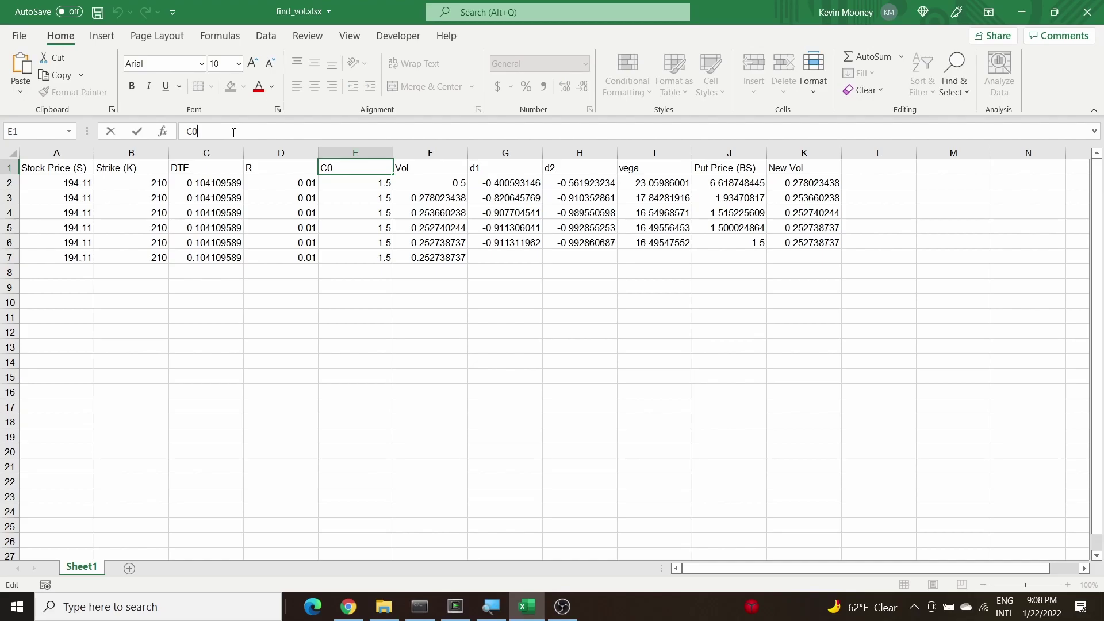
pyautogui.press('Left')
pyautogui.press('BackSpace')
pyautogui.write('P')
# Step: Enter a strike of 80 in B2 and fill it down to B7
pyautogui.click(121, 184)
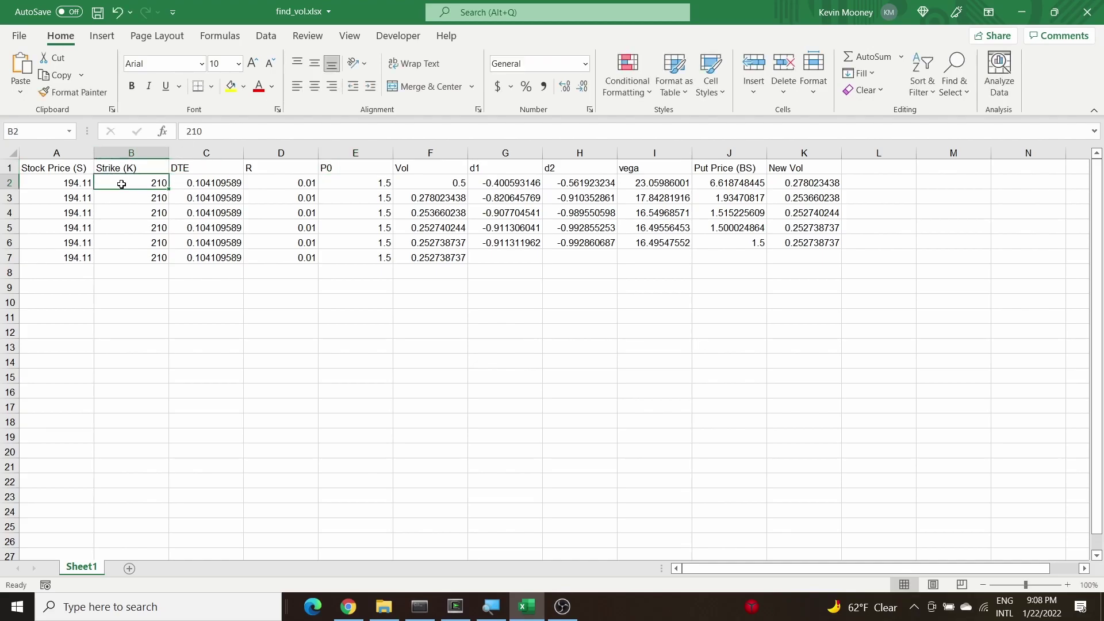
pyautogui.write('80')
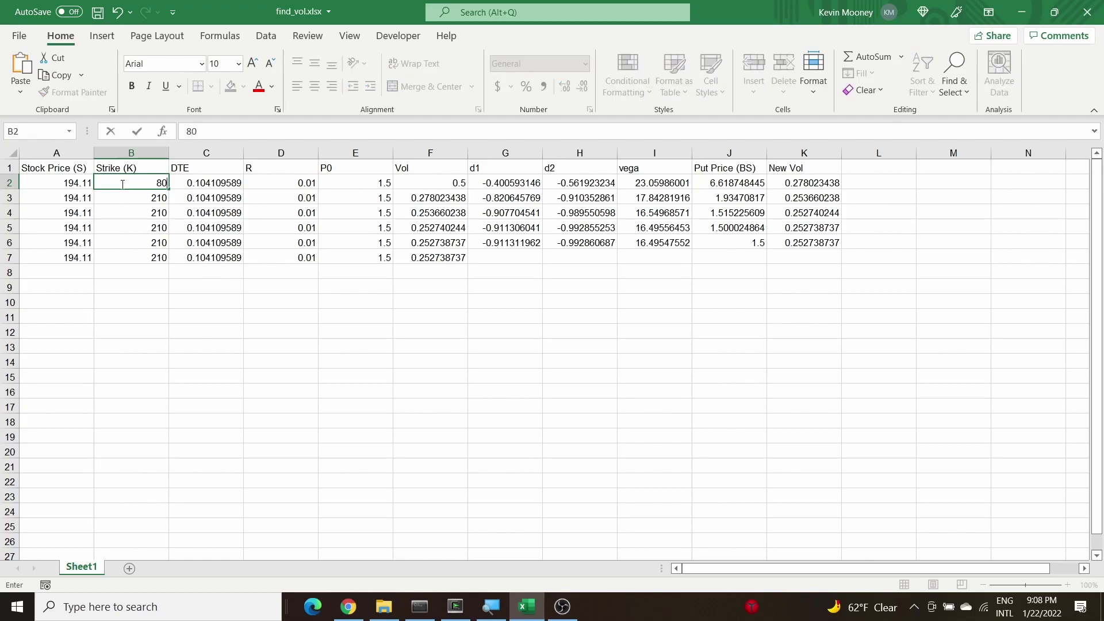
pyautogui.click(155, 183)
pyautogui.moveTo(169, 190); pyautogui.dragTo(168, 262)
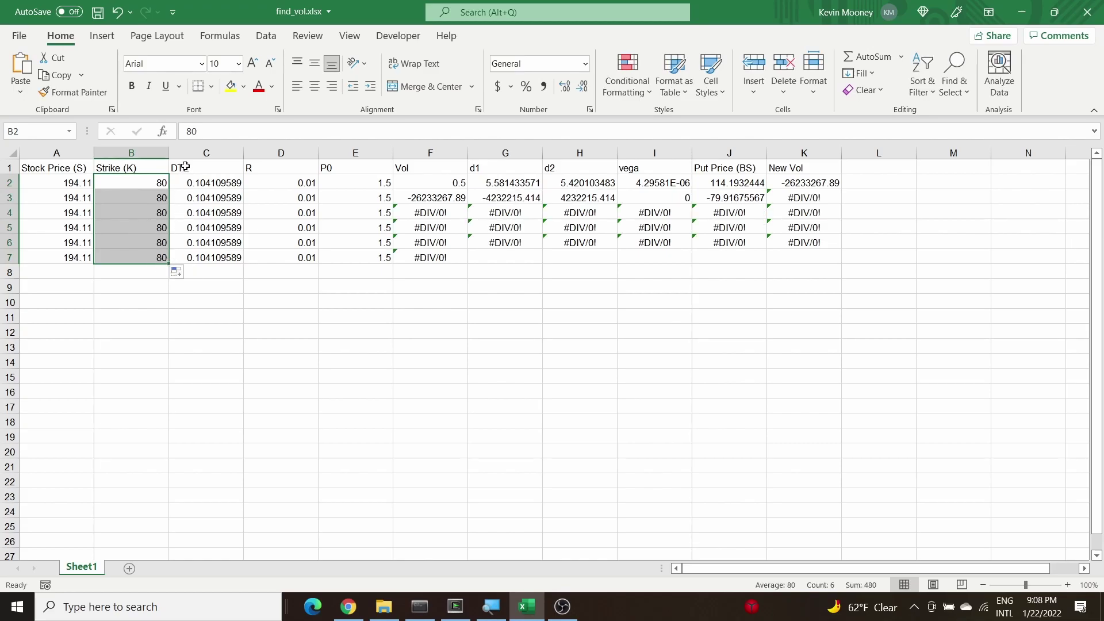
# Step: Review the C2 days-to-expiry and J2 price formulas, then bring up the Black-Scholes Wikipedia page
pyautogui.click(208, 184)
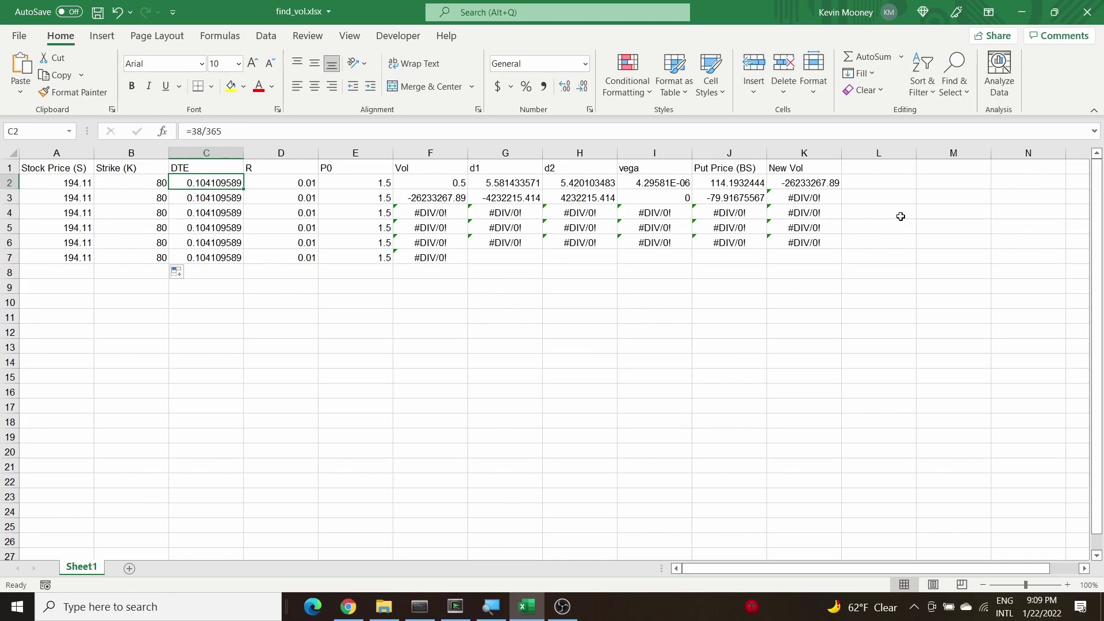
pyautogui.click(749, 182)
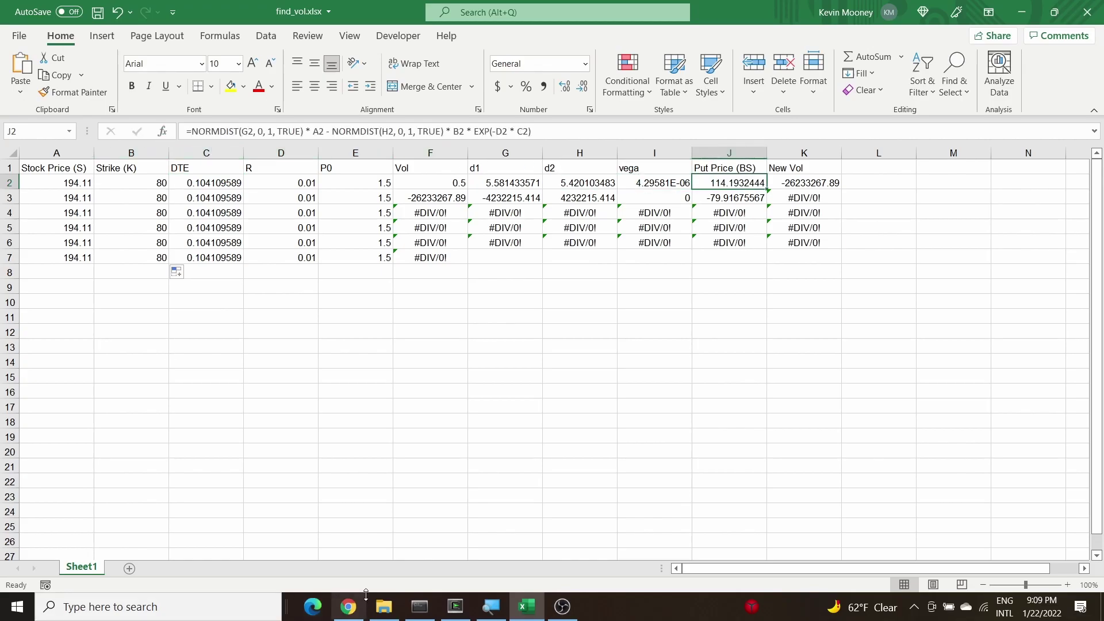
pyautogui.click(349, 608)
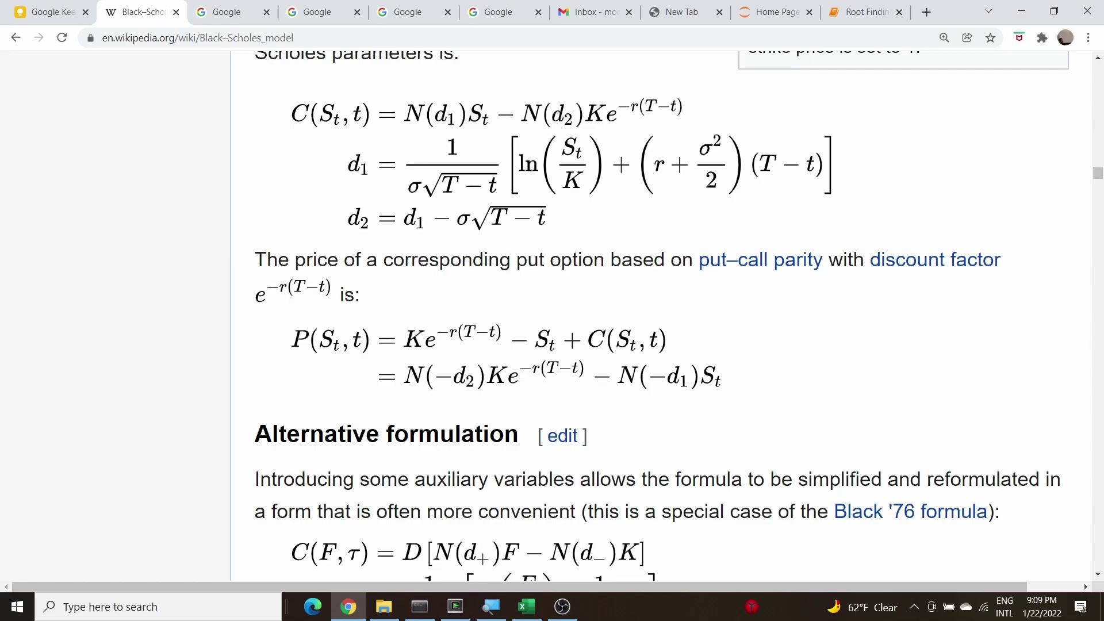
# Step: Read the Black-Scholes put price formula on Wikipedia, then go back to find_vol.xlsx
pyautogui.click(527, 606)
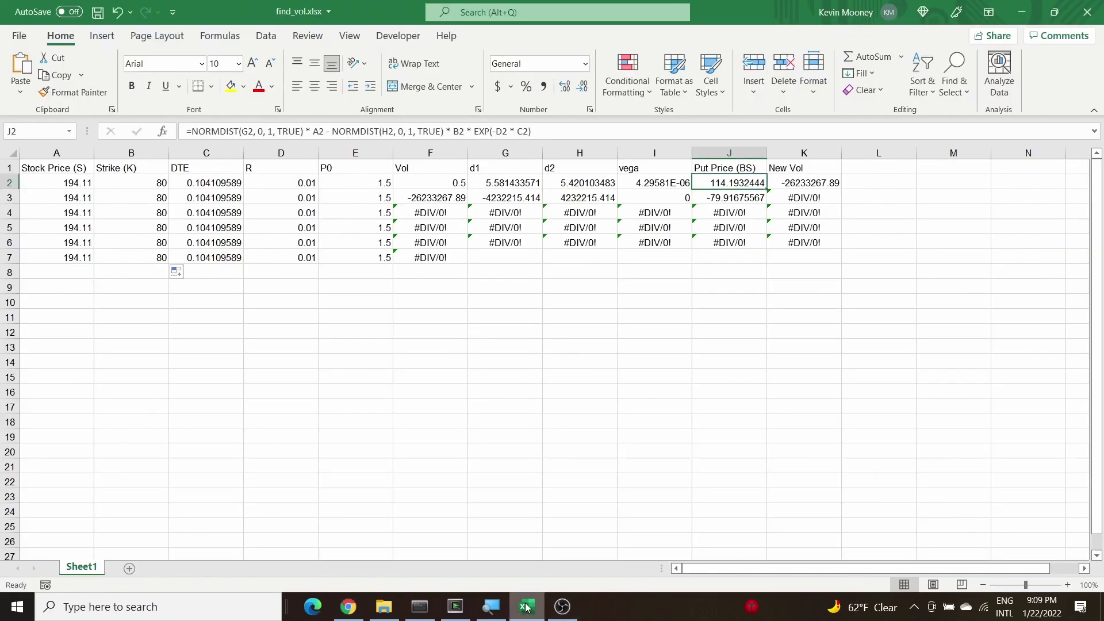
# Step: Change J2 to the put formula: negate G2 and H2, flip both terms' signs
pyautogui.click(244, 131)
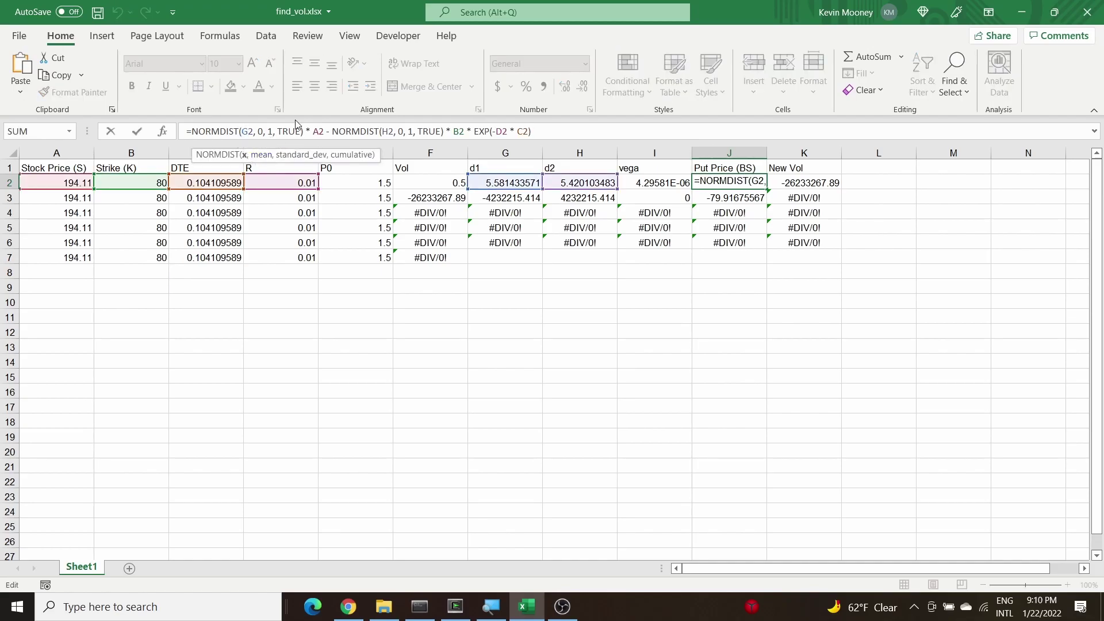
pyautogui.write('-')
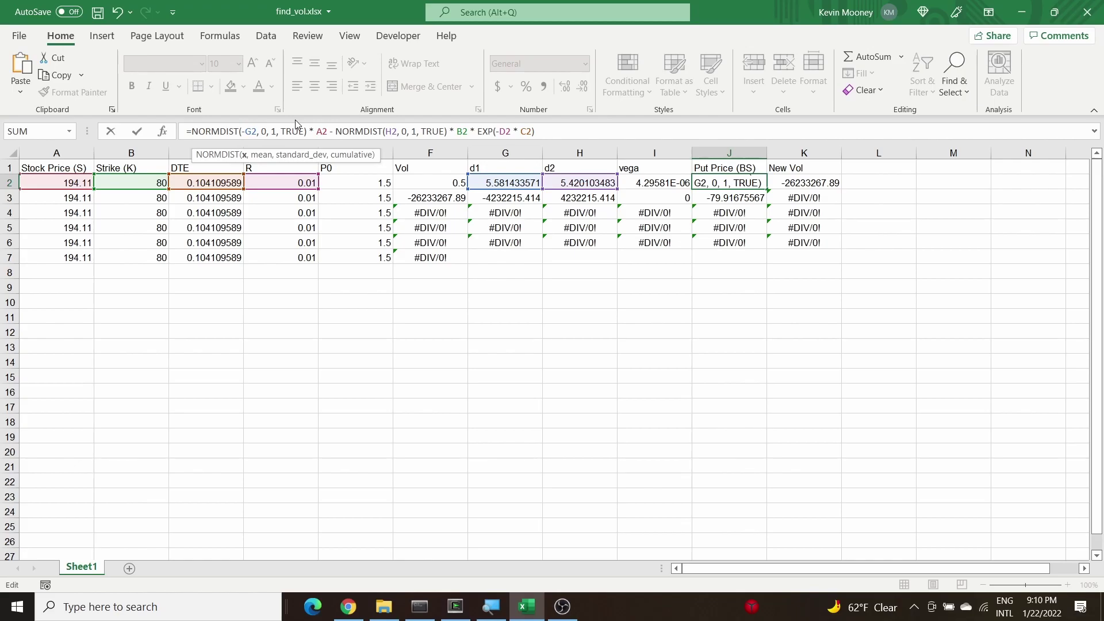
pyautogui.press('Home')
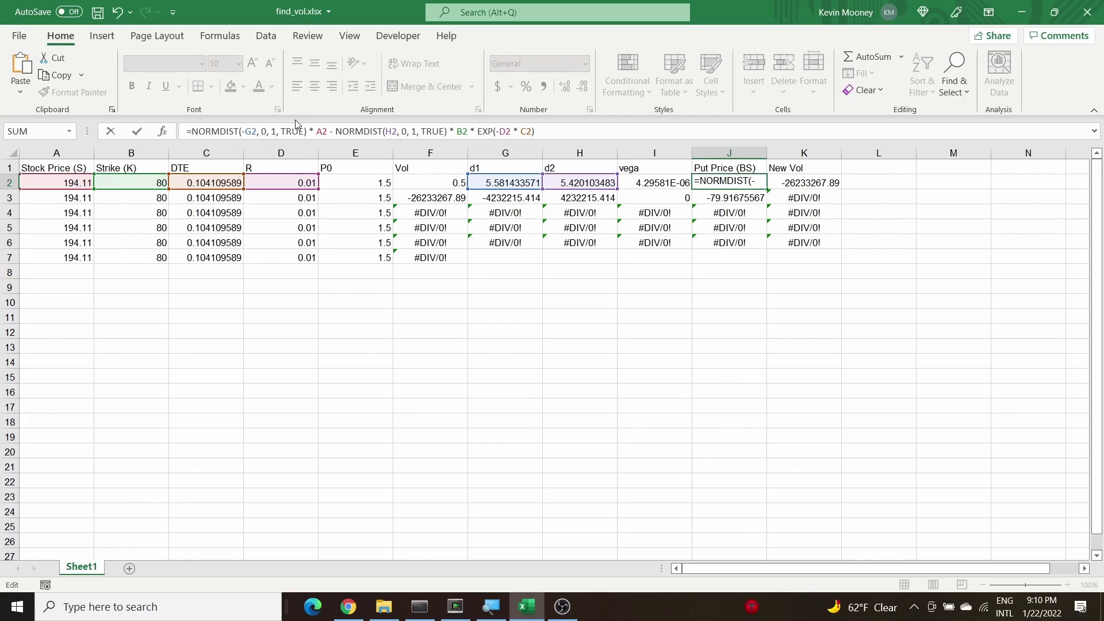
pyautogui.write('-')
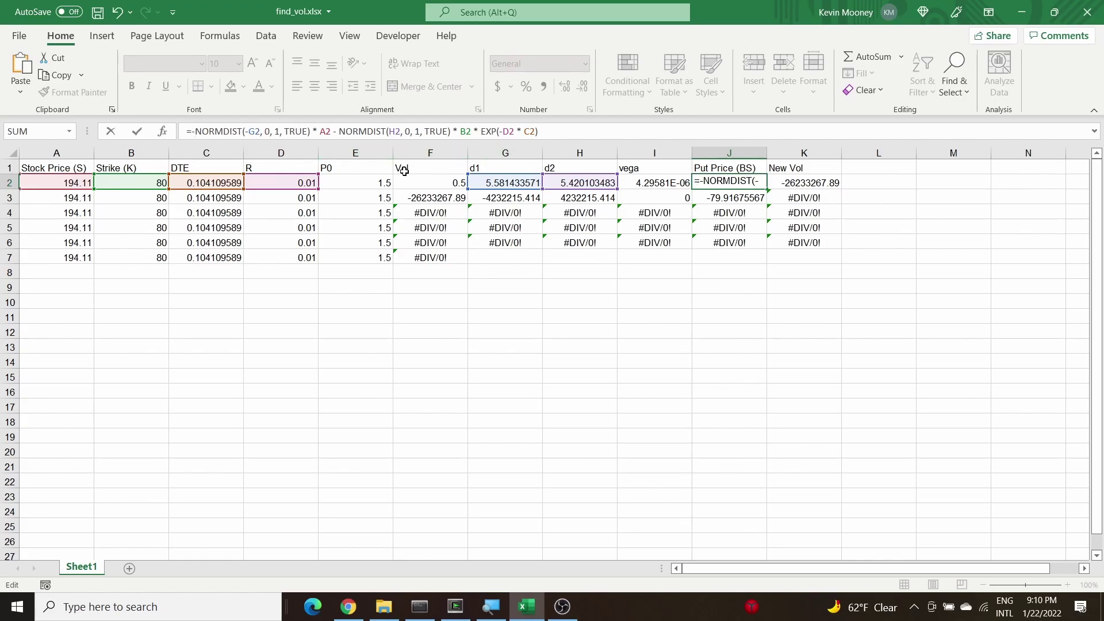
pyautogui.click(337, 132)
pyautogui.press('BackSpace')
pyautogui.write('+')
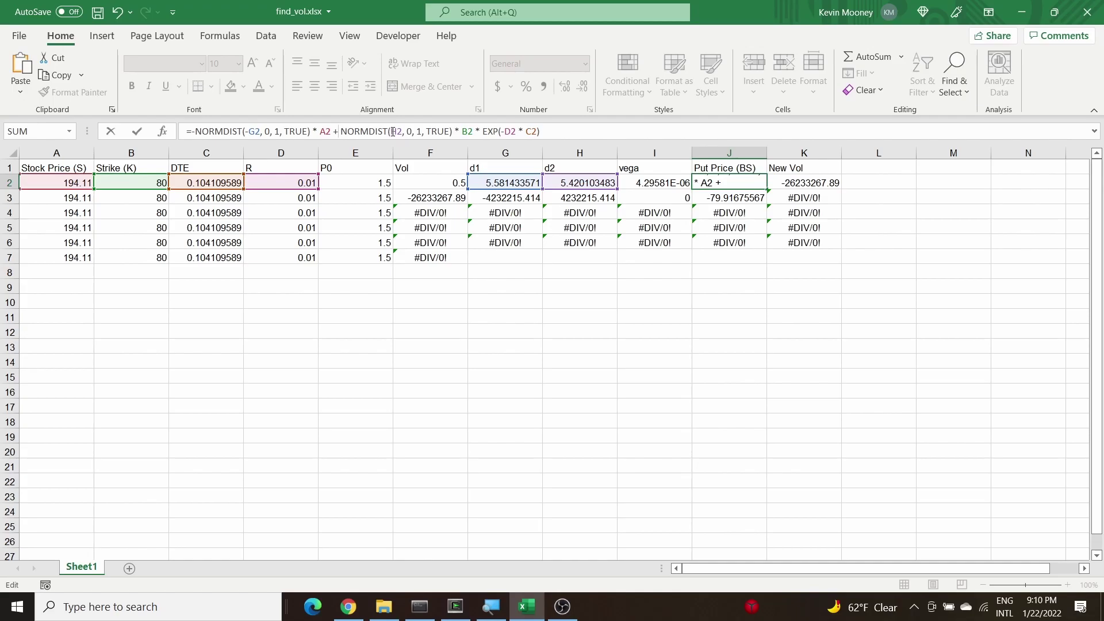
pyautogui.click(393, 132)
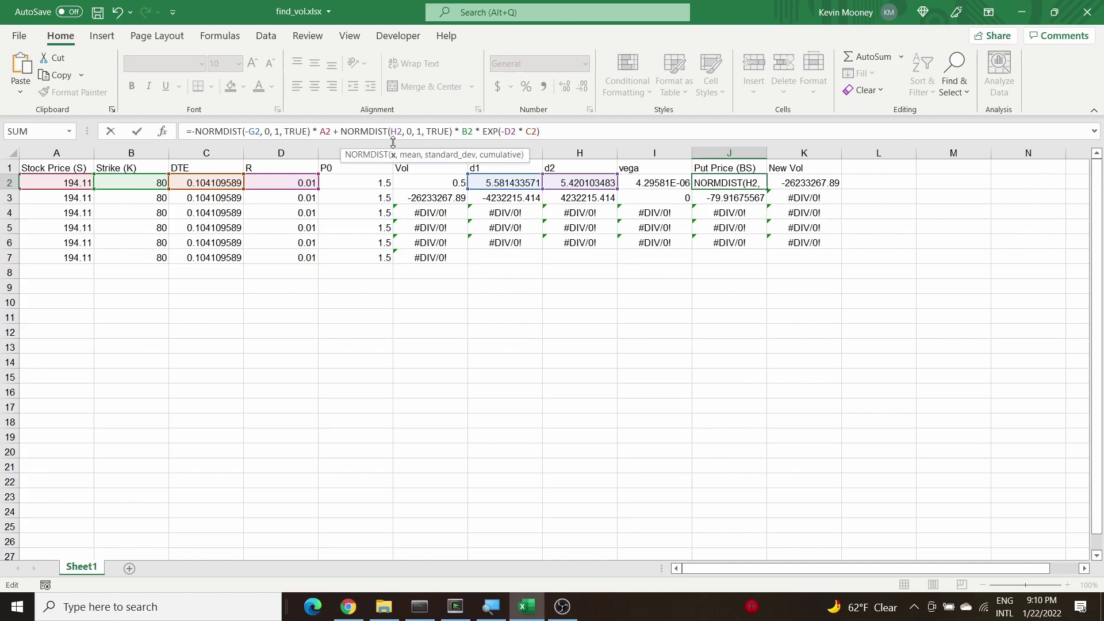
pyautogui.write('-')
pyautogui.press('Return')
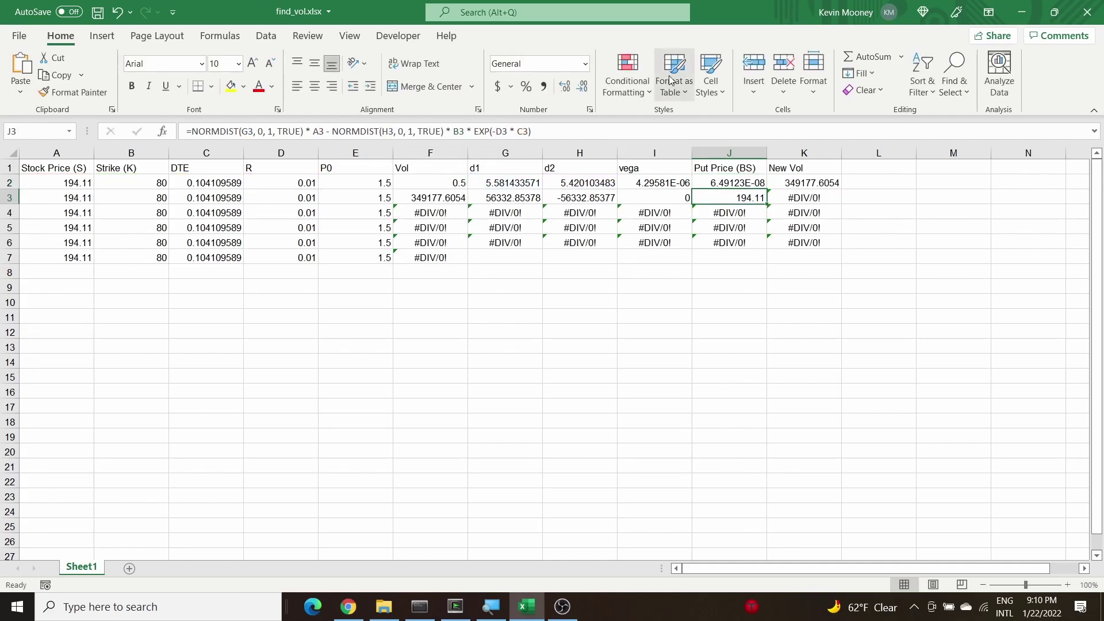
# Step: Fill the J2 put price formula down to J6 and verify row 3's formula
pyautogui.click(716, 182)
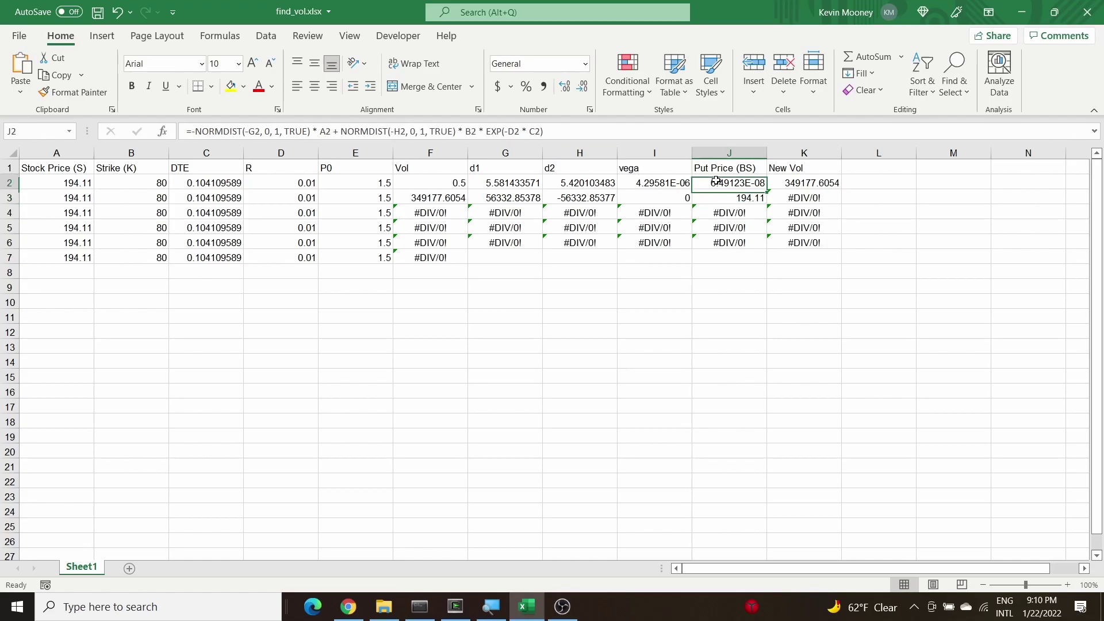
pyautogui.moveTo(765, 190); pyautogui.dragTo(753, 251)
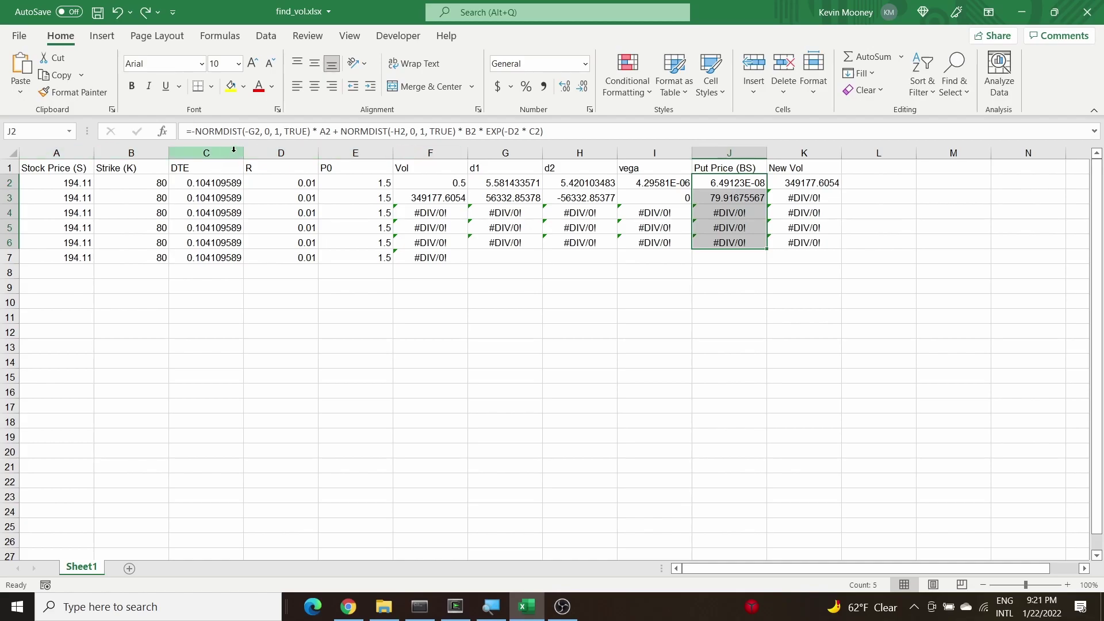
pyautogui.click(738, 200)
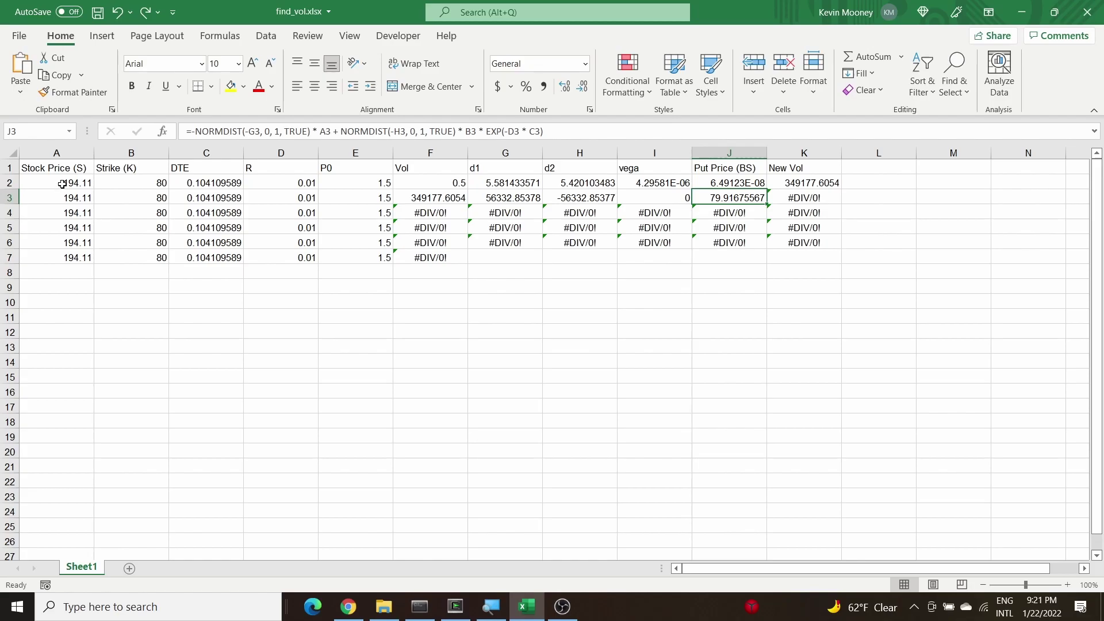
# Step: Set the strike to 180 in B2 through B7 and confirm volatility converges to 0.257536
pyautogui.click(132, 184)
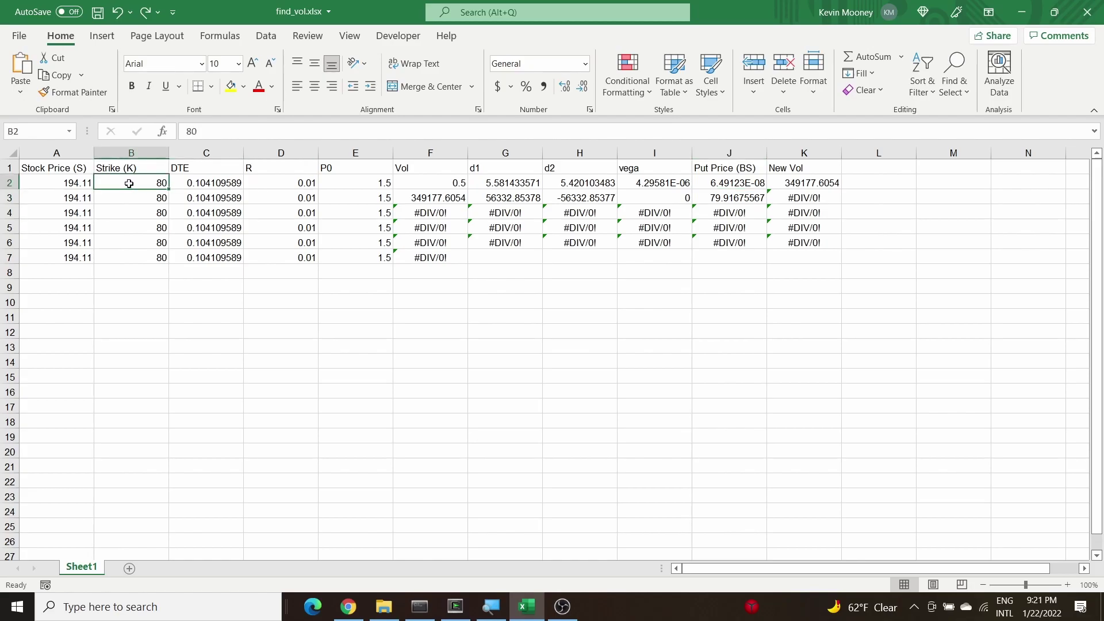
pyautogui.write('18')
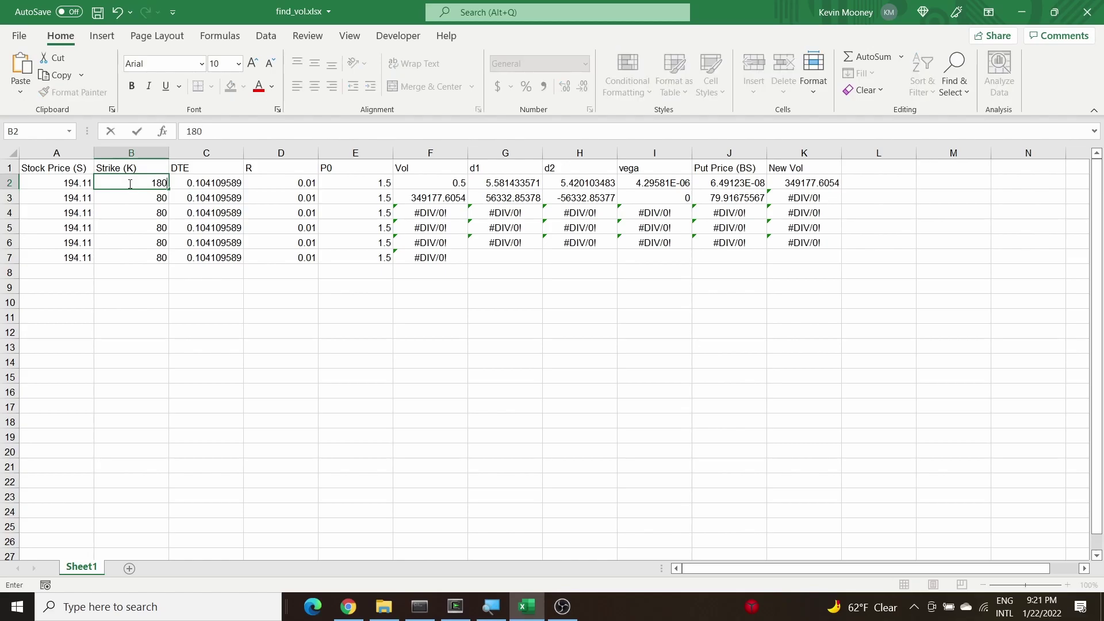
pyautogui.hotkey('ctrl', 'Return')
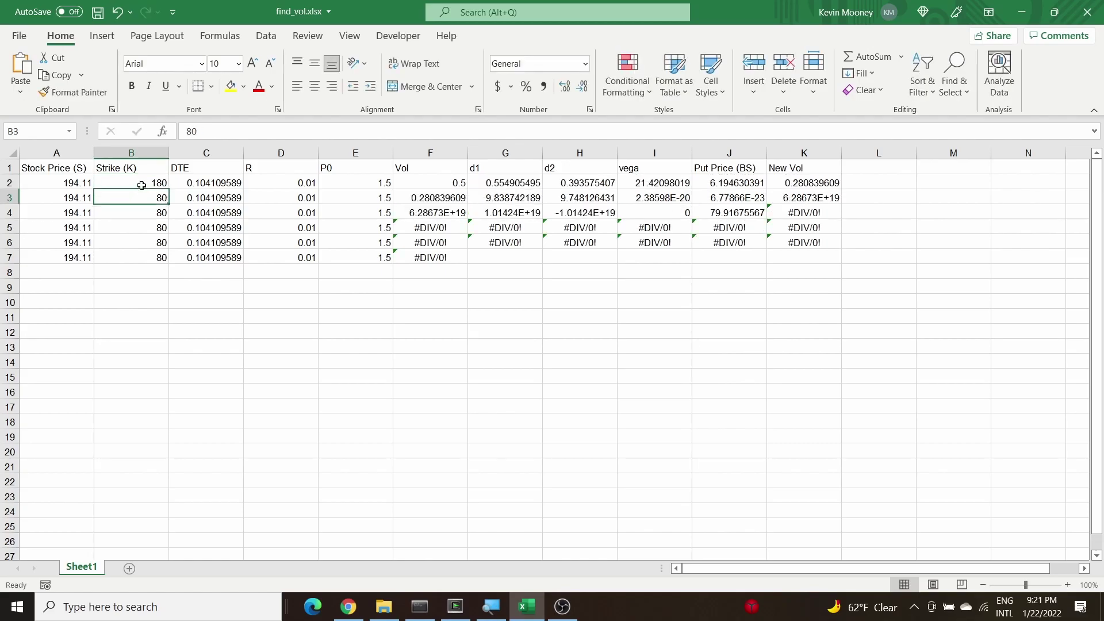
pyautogui.moveTo(163, 191); pyautogui.dragTo(164, 261)
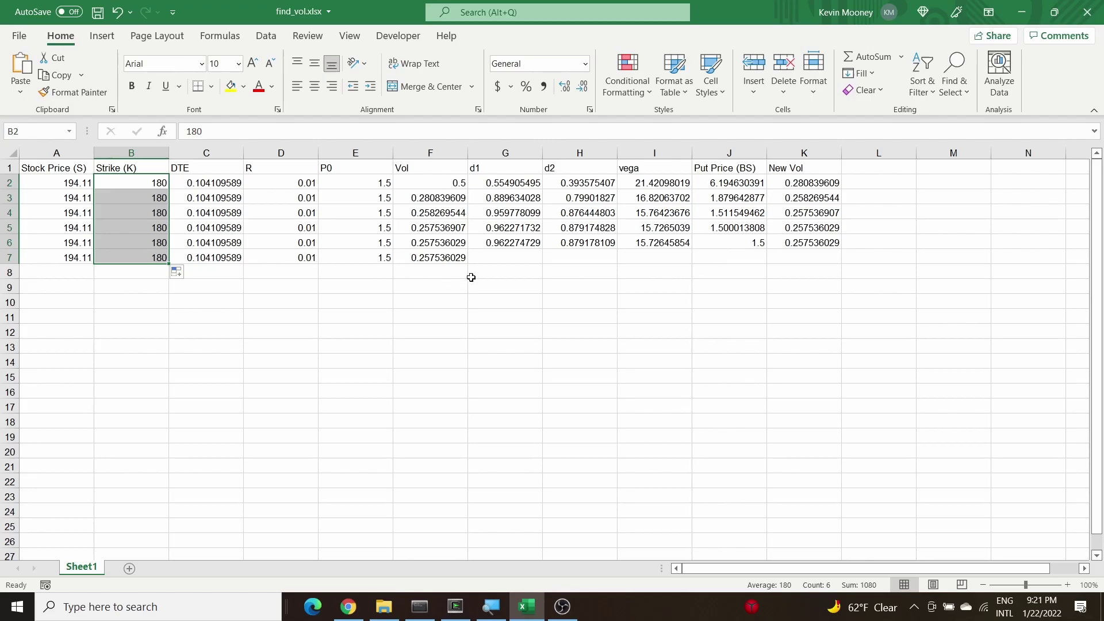
pyautogui.click(435, 261)
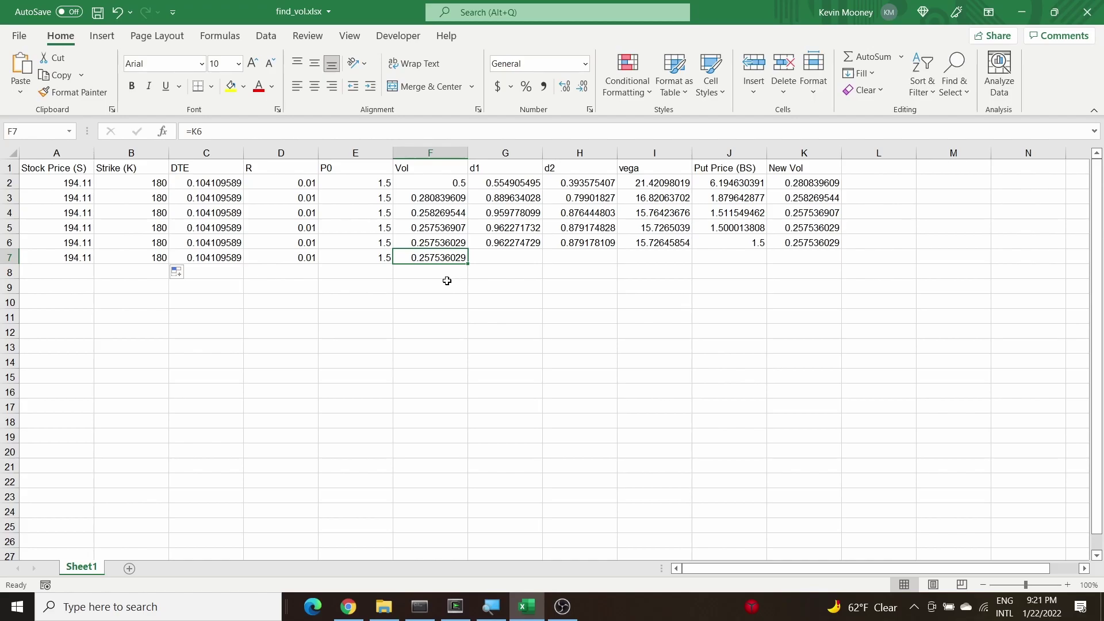
# Step: In the Jupyter notebook, select the objective_function definition in the Black-Scholes cell for copying
pyautogui.hotkey('alt', 'Tab')
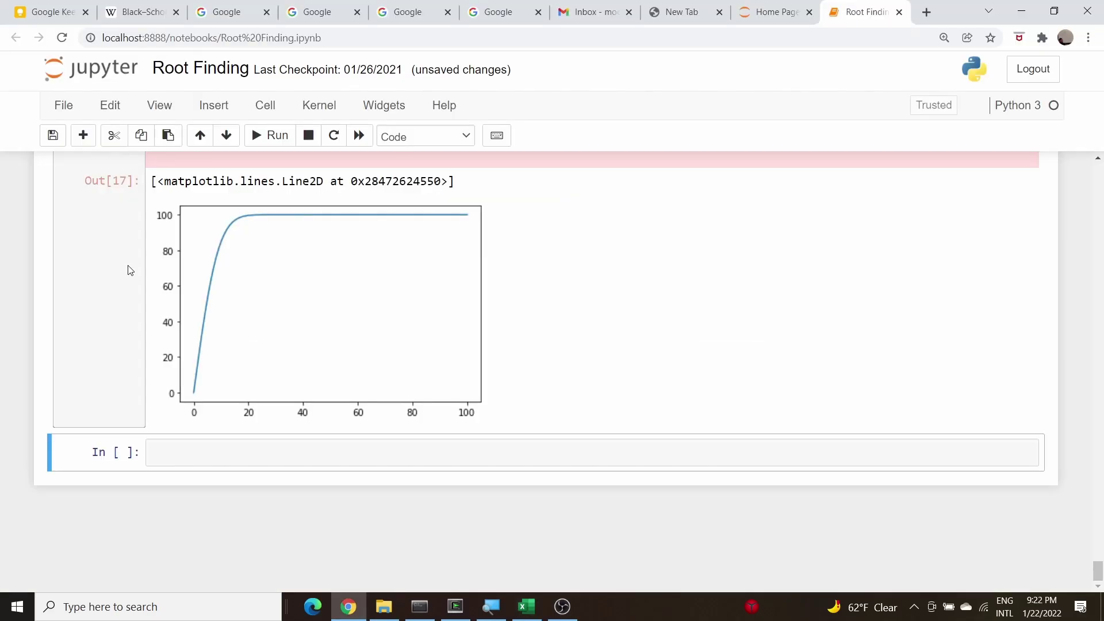
pyautogui.scroll(5, 130, 271)
pyautogui.scroll(15, 130, 270)
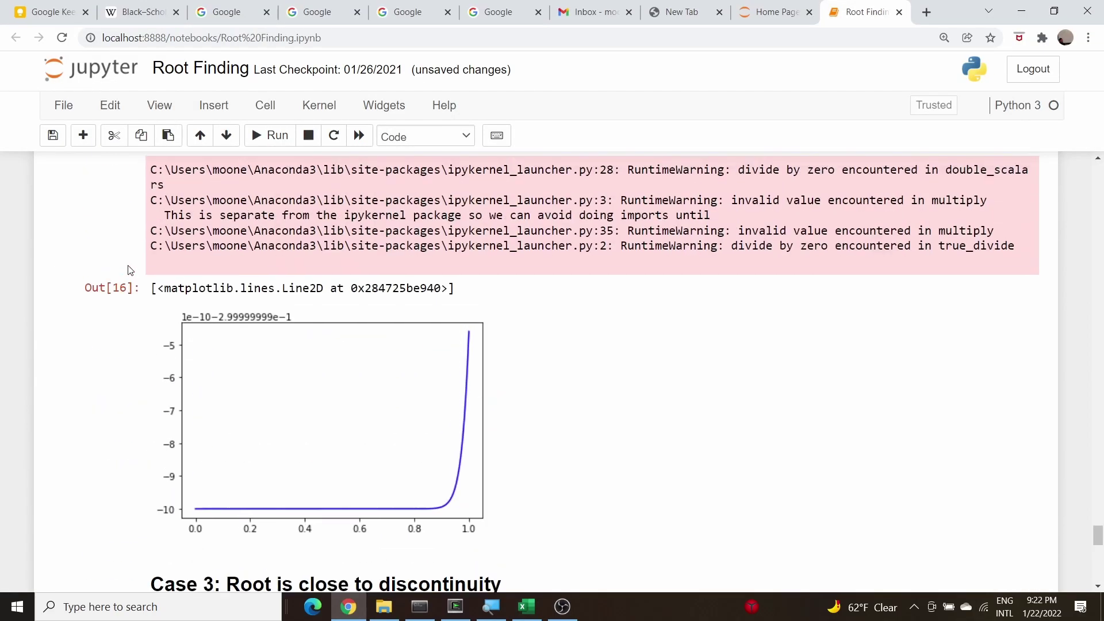
pyautogui.scroll(12, 138, 269)
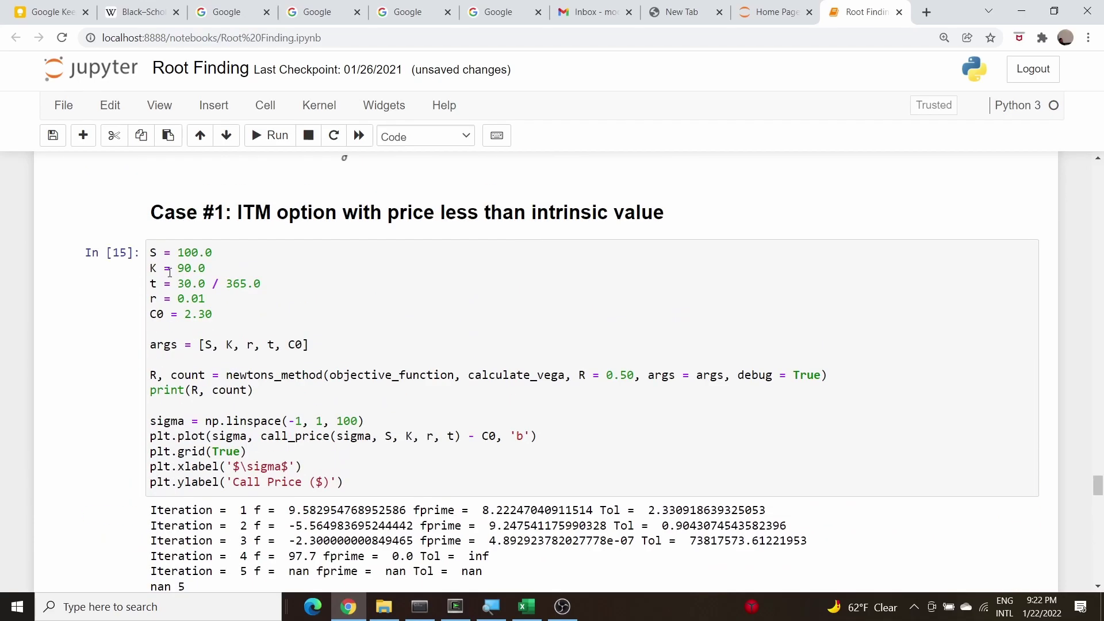
pyautogui.scroll(15, 188, 276)
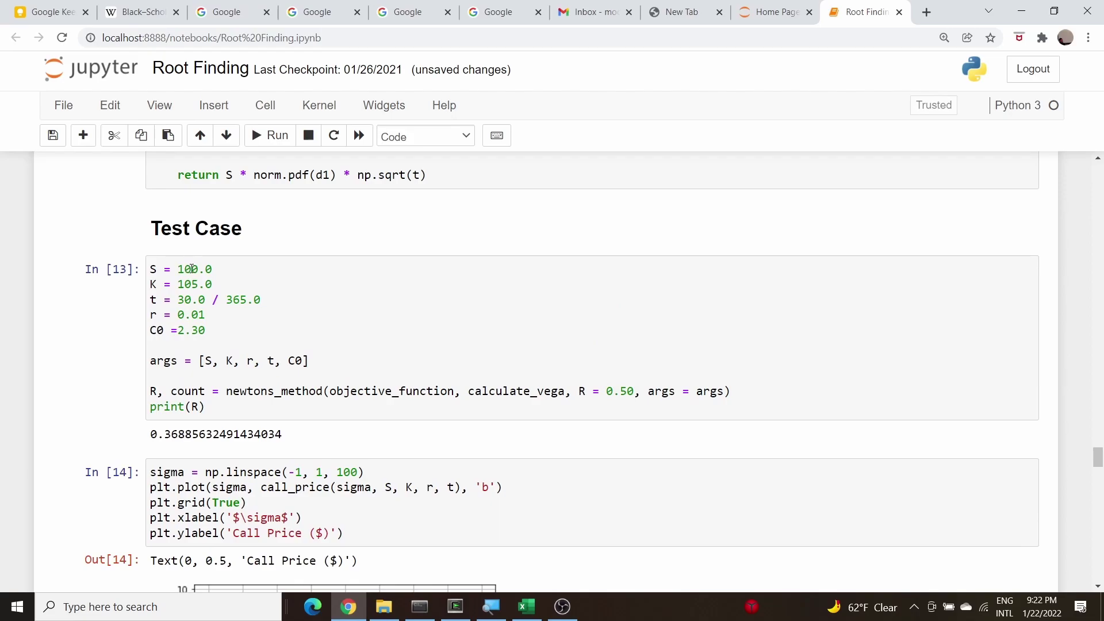
pyautogui.scroll(6, 192, 269)
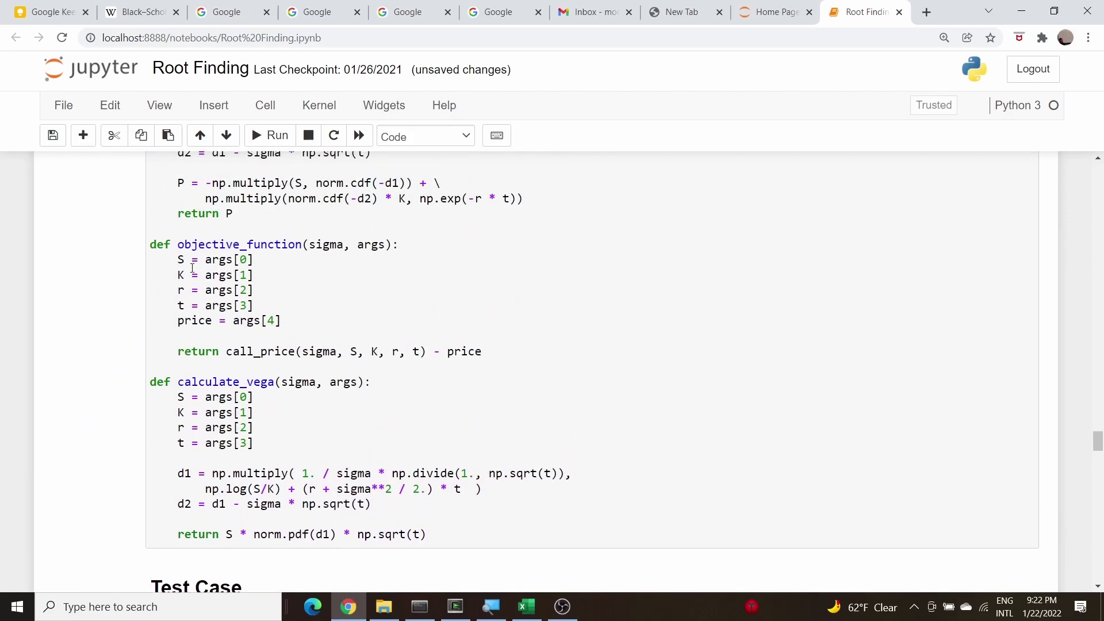
pyautogui.scroll(-1, 193, 268)
pyautogui.scroll(1, 199, 268)
pyautogui.moveTo(276, 364); pyautogui.dragTo(120, 251)
pyautogui.hotkey('ctrl', 'c')
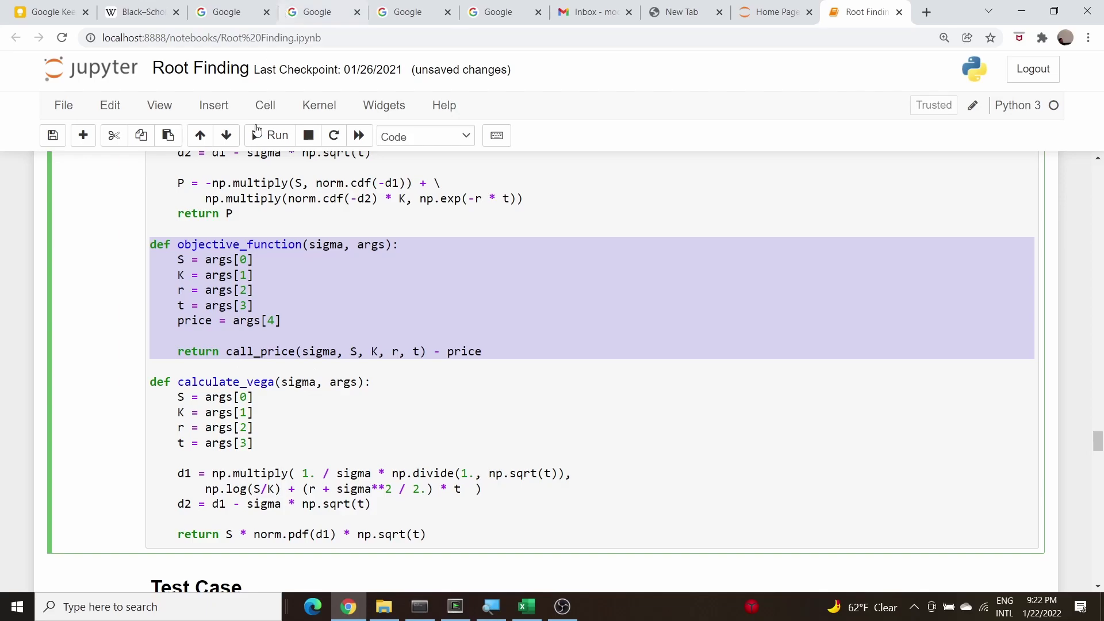
# Step: Scroll back down to the empty cell at the end of the notebook
pyautogui.scroll(10, 265, 265)
pyautogui.scroll(15, 265, 265)
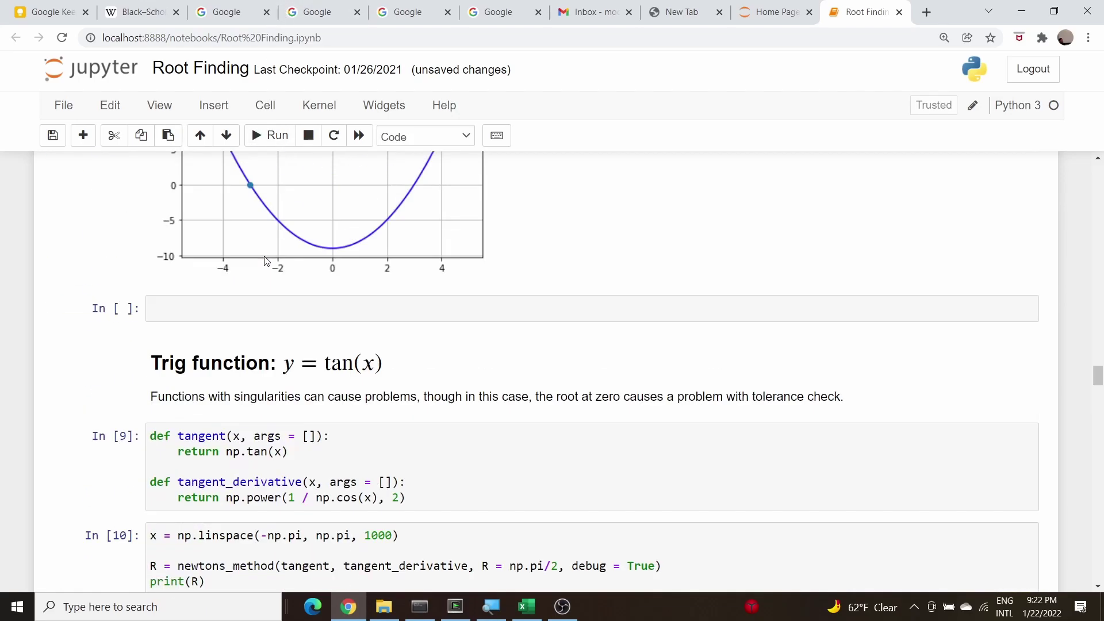
pyautogui.scroll(10, 265, 260)
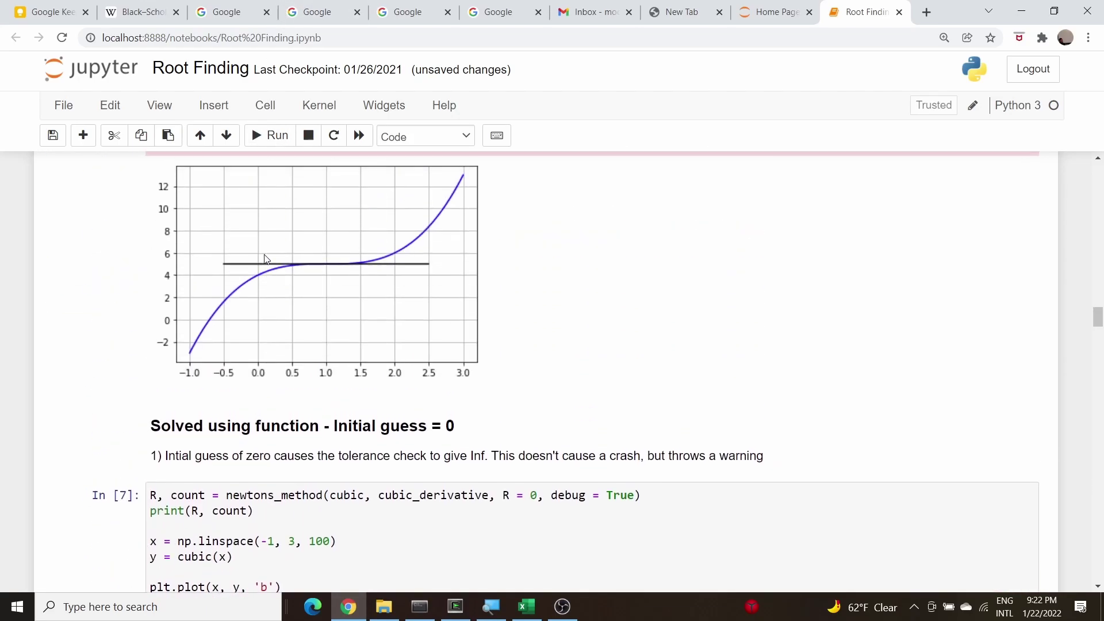
pyautogui.scroll(-7, 264, 253)
pyautogui.scroll(-12, 270, 271)
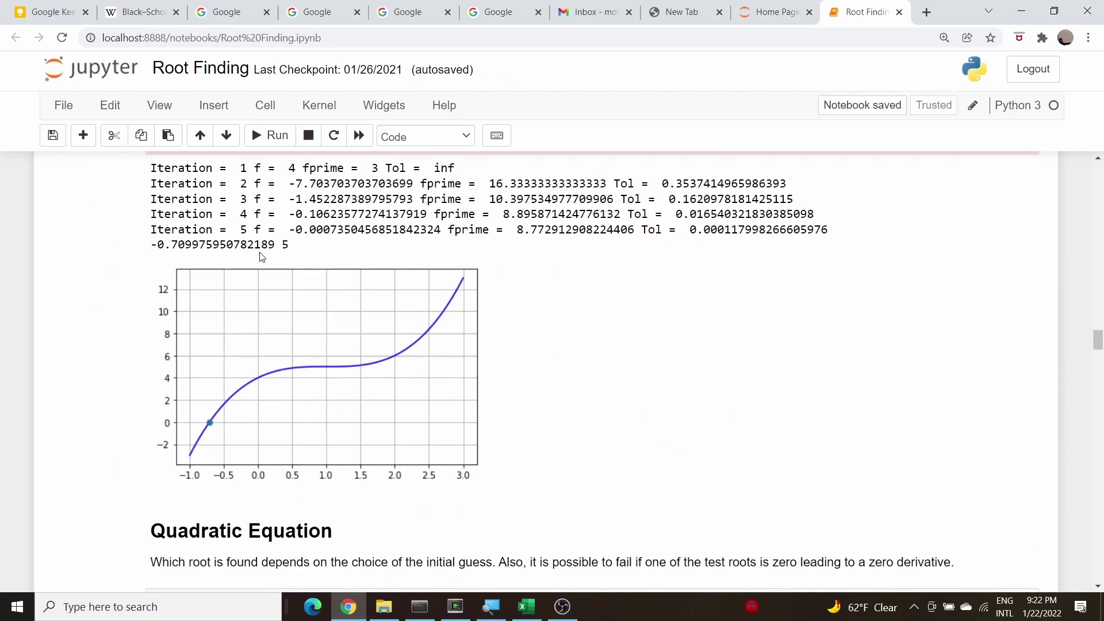
pyautogui.scroll(-20, 282, 298)
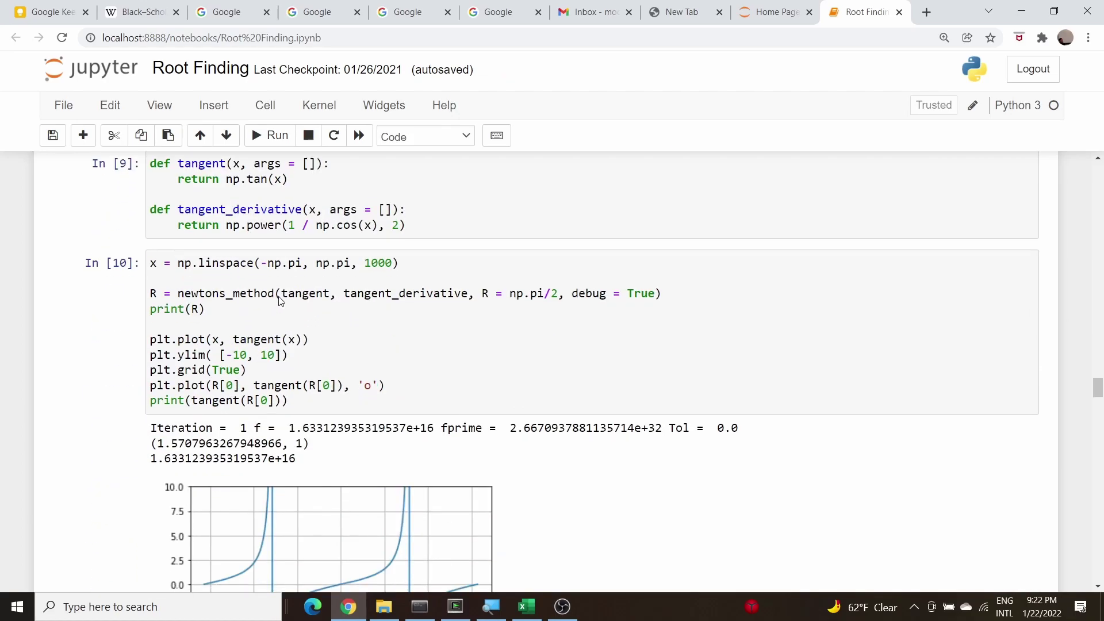
pyautogui.scroll(-10, 275, 298)
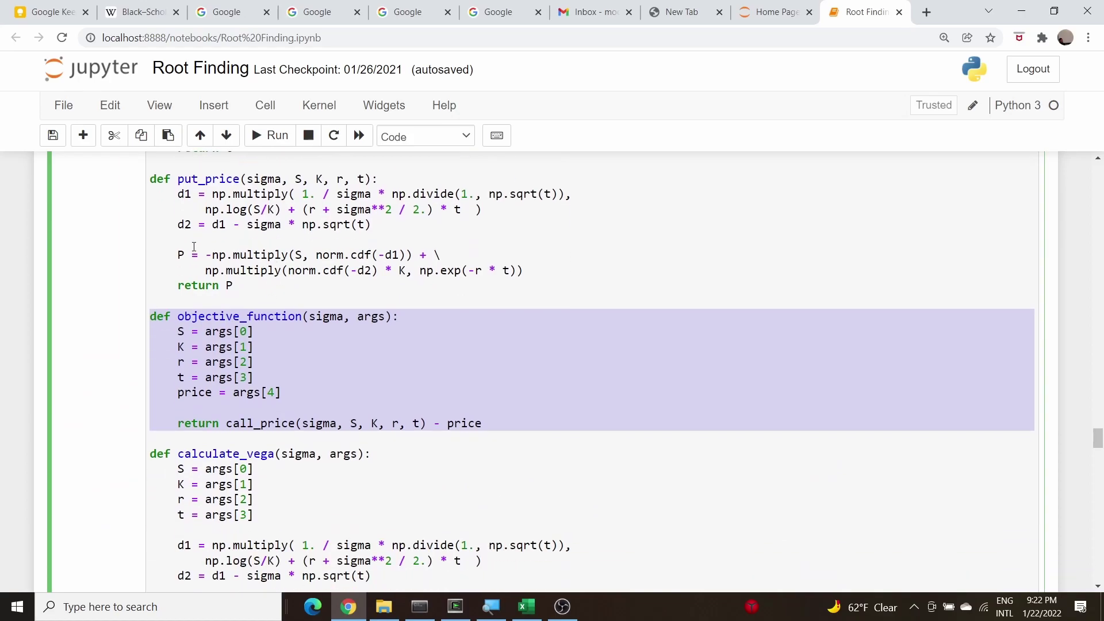
pyautogui.scroll(-20, 235, 235)
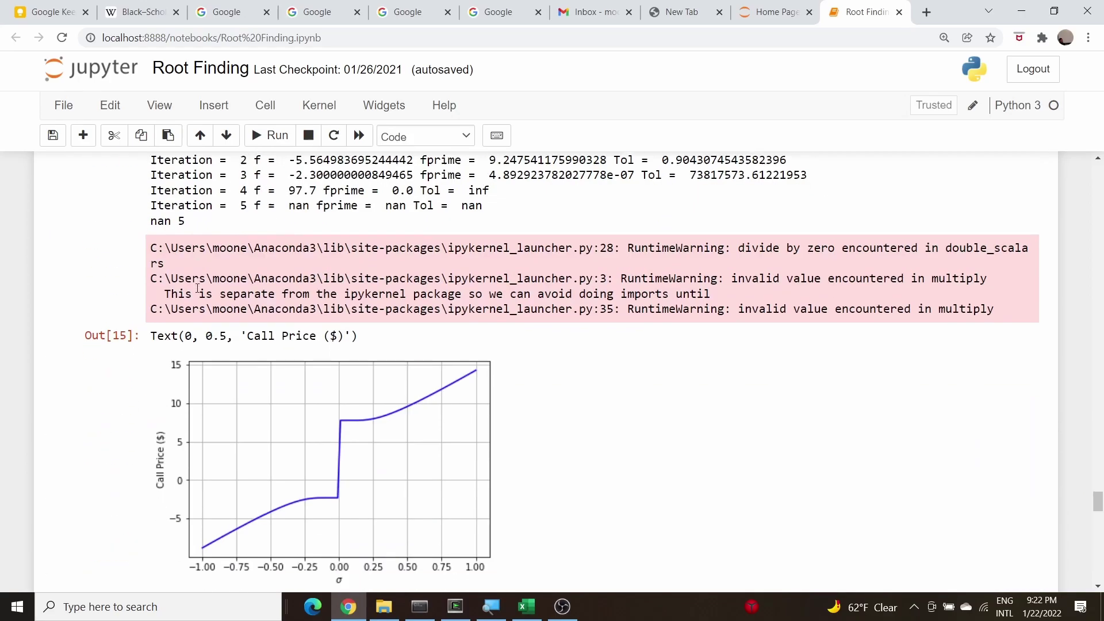
pyautogui.scroll(-15, 204, 321)
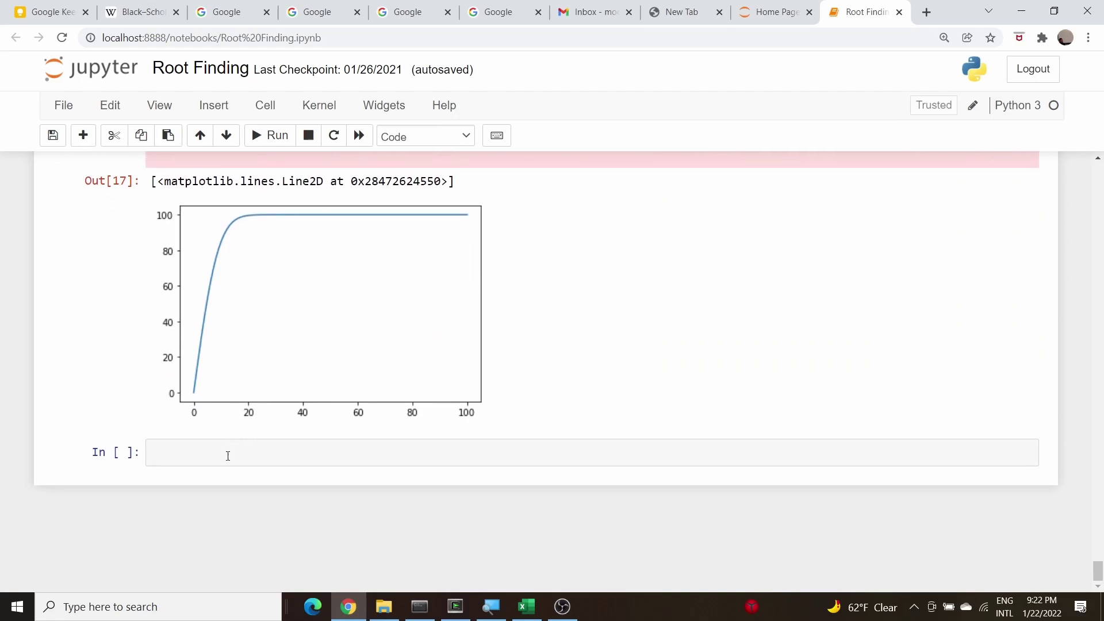
# Step: Paste objective_function into the last cell, change call_price to put_price, and run it
pyautogui.click(229, 455)
pyautogui.hotkey('ctrl', 'v')
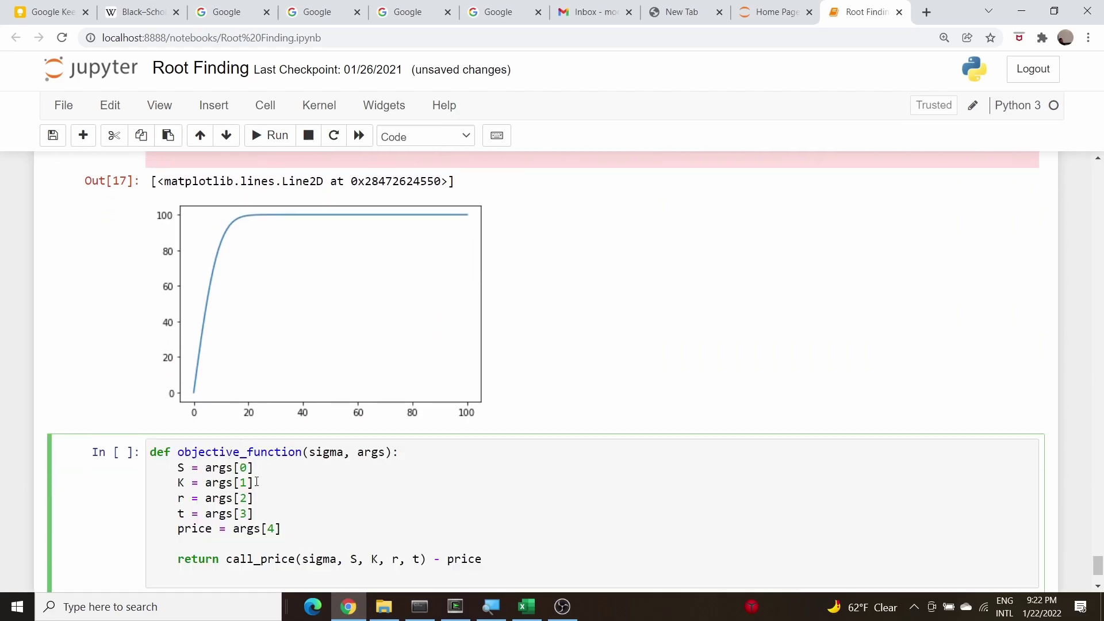
pyautogui.click(227, 559)
pyautogui.press('Delete')
pyautogui.press('Delete')
pyautogui.press('Delete')
pyautogui.press('Delete')
pyautogui.press('Delete')
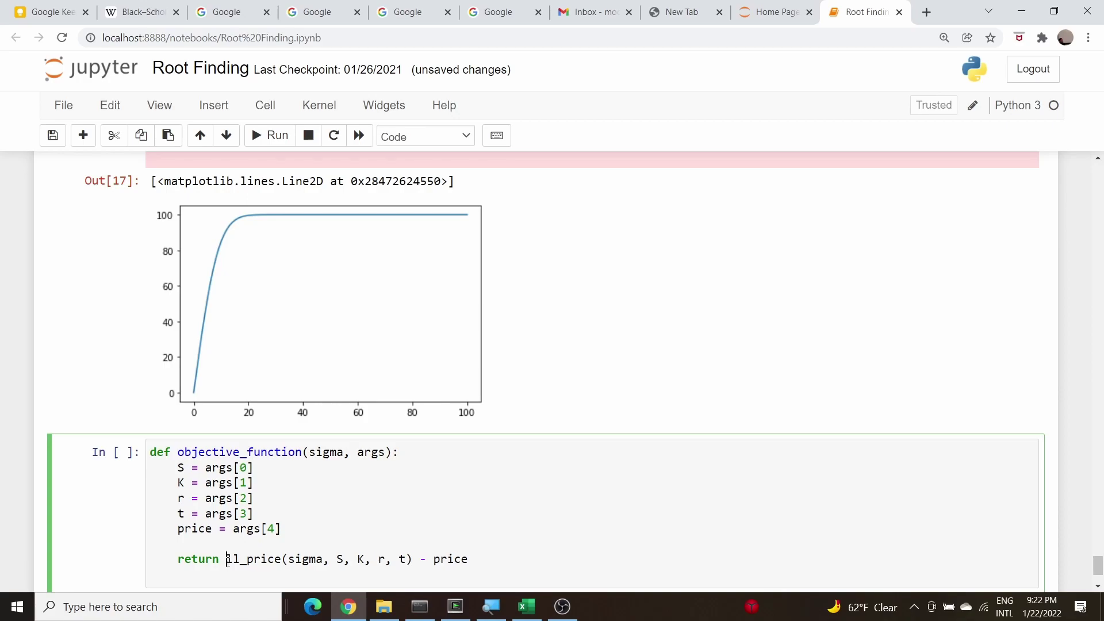
pyautogui.write('put')
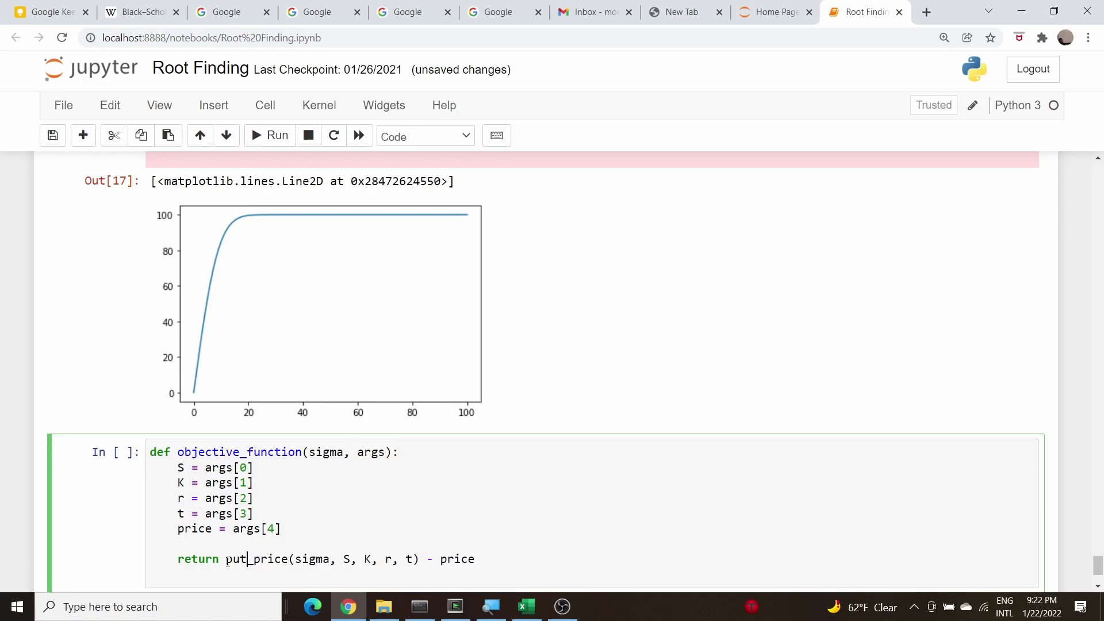
pyautogui.hotkey('shift', 'Return')
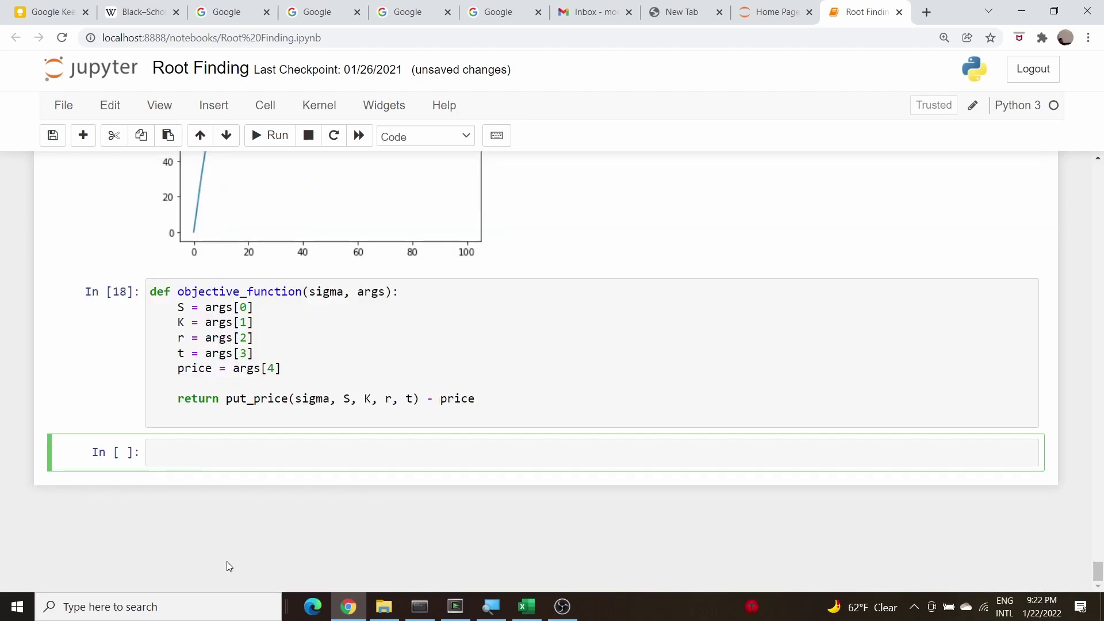
# Step: Start the new cell with S = 194.11, cross-checking the spreadsheet
pyautogui.write('S = 194.11')
pyautogui.click(526, 606)
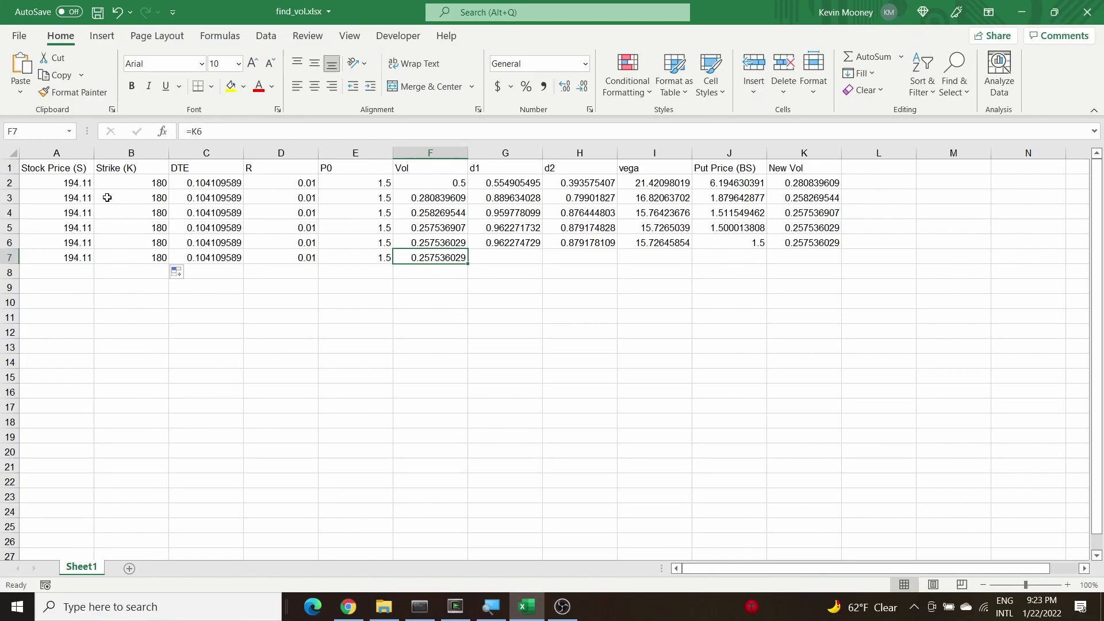
pyautogui.hotkey('alt', 'Tab')
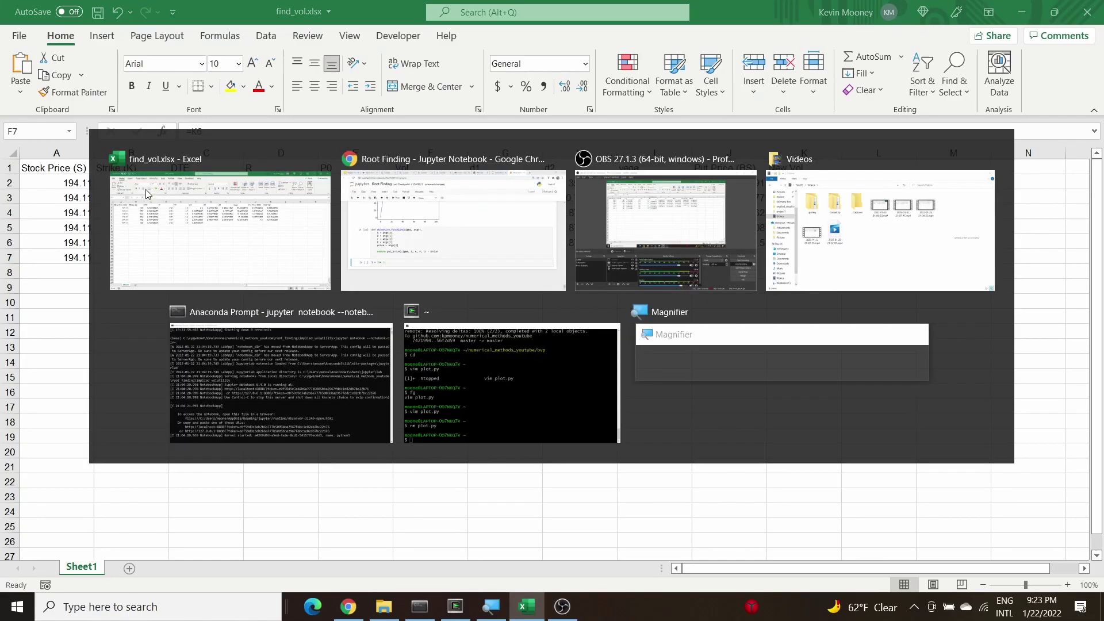
pyautogui.press('Return')
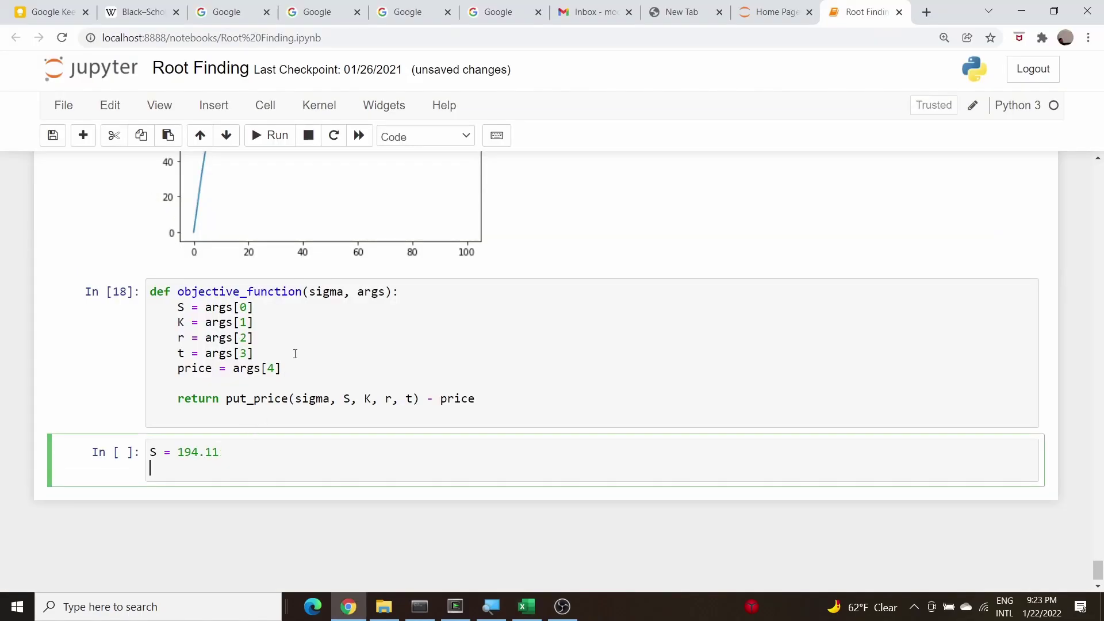
# Step: Add K = 180 and t = 38 / 365 beneath S, then switch to the Excel workbook
pyautogui.write('K = 180')
pyautogui.press('Return')
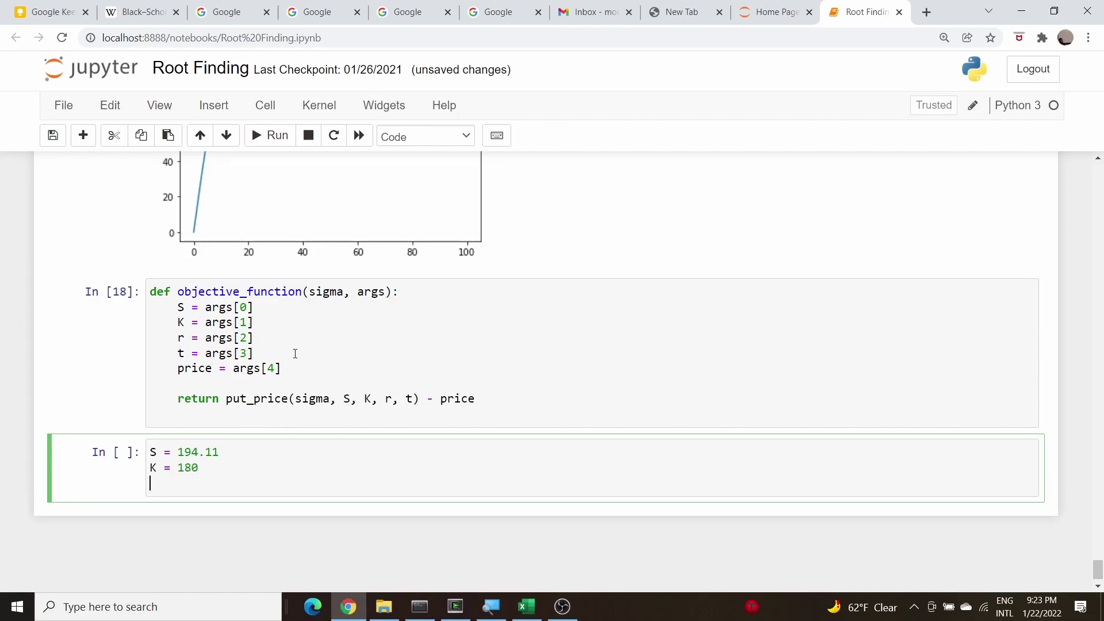
pyautogui.write('t = 38 / 365')
pyautogui.hotkey('alt', 'Tab')
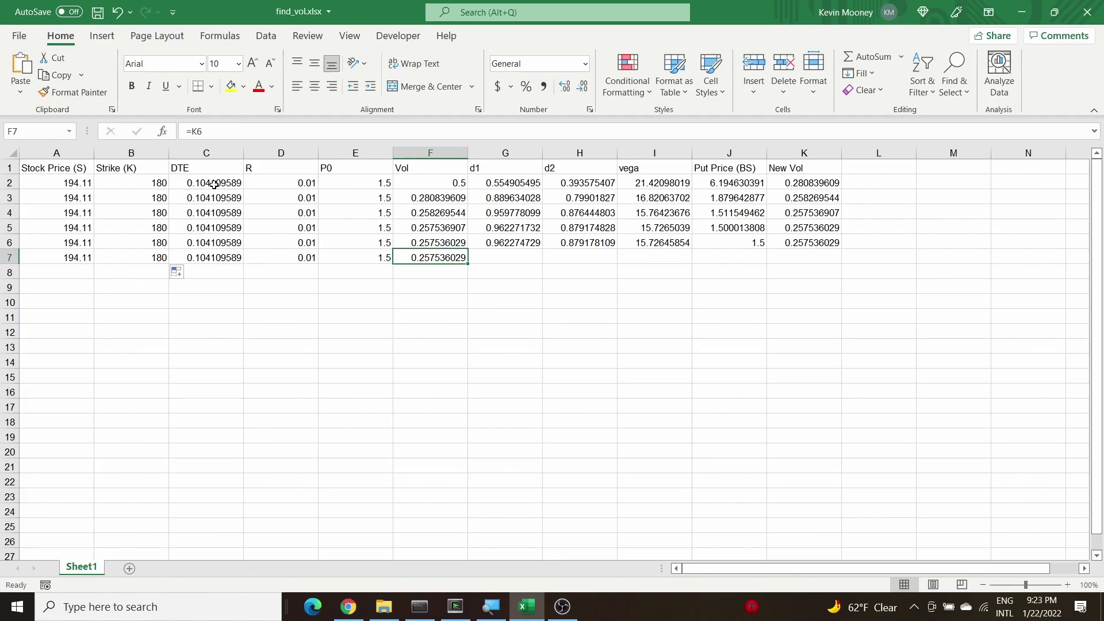
# Step: Confirm C2's 38/365 days-to-expiry and D2's 0.01 rate, then return to the notebook
pyautogui.click(210, 184)
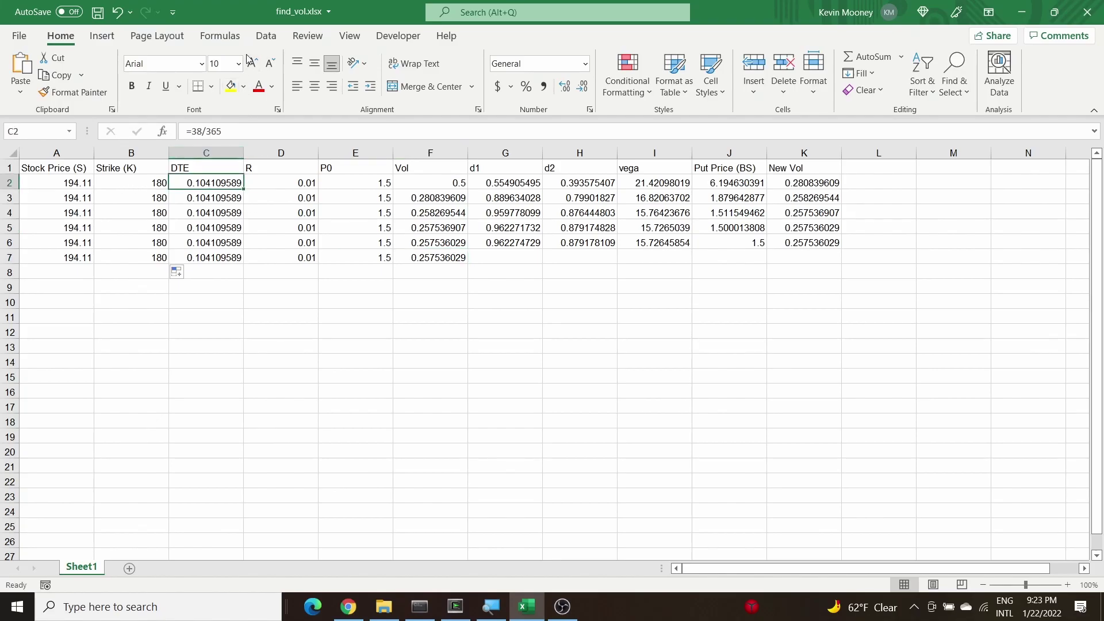
pyautogui.click(282, 183)
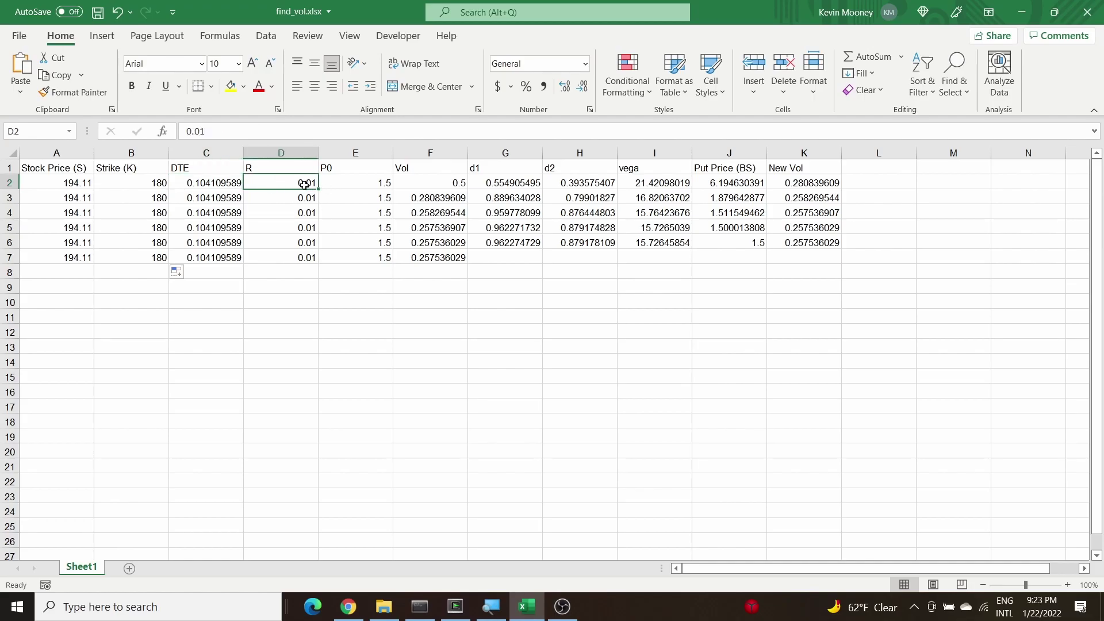
pyautogui.hotkey('alt', 'Tab')
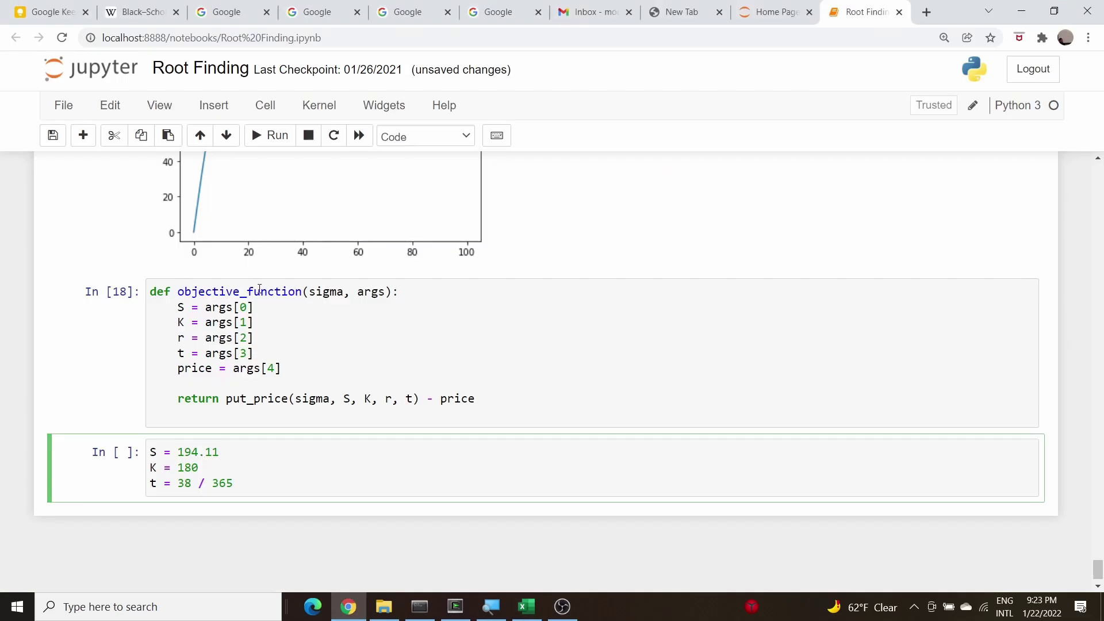
# Step: Add the interest rate line r = 0.01 below S, K and t, followed by a blank line
pyautogui.press('Return')
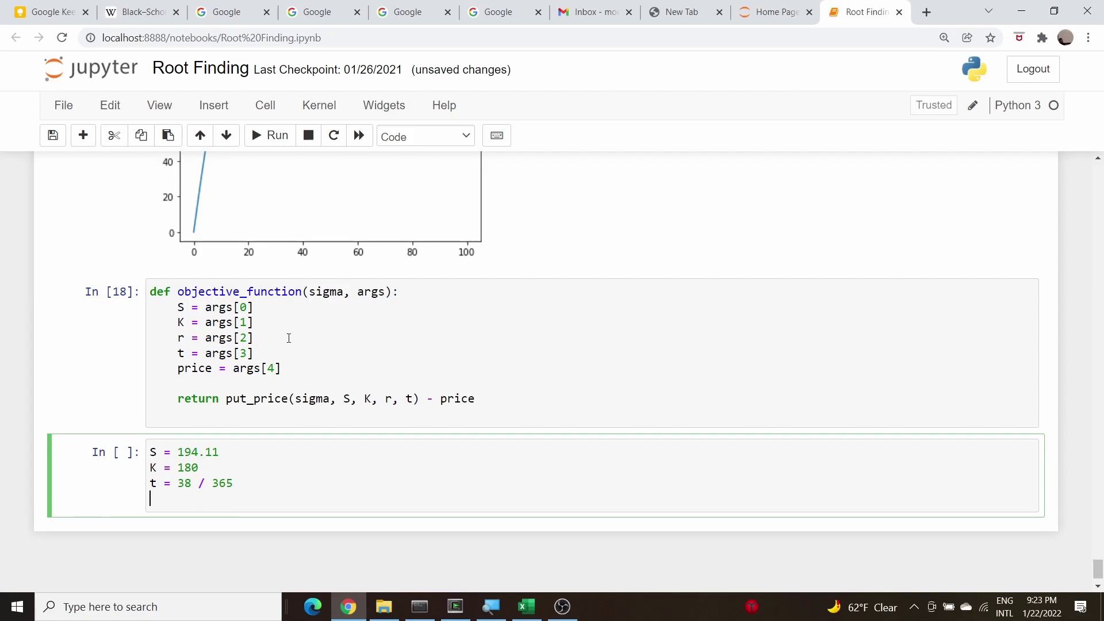
pyautogui.write('r = 0.01')
pyautogui.press('Return')
pyautogui.press('Return')
# Step: In Case 3 cell In [17], select the lines from args through print(R, count) for reuse
pyautogui.scroll(2, 290, 343)
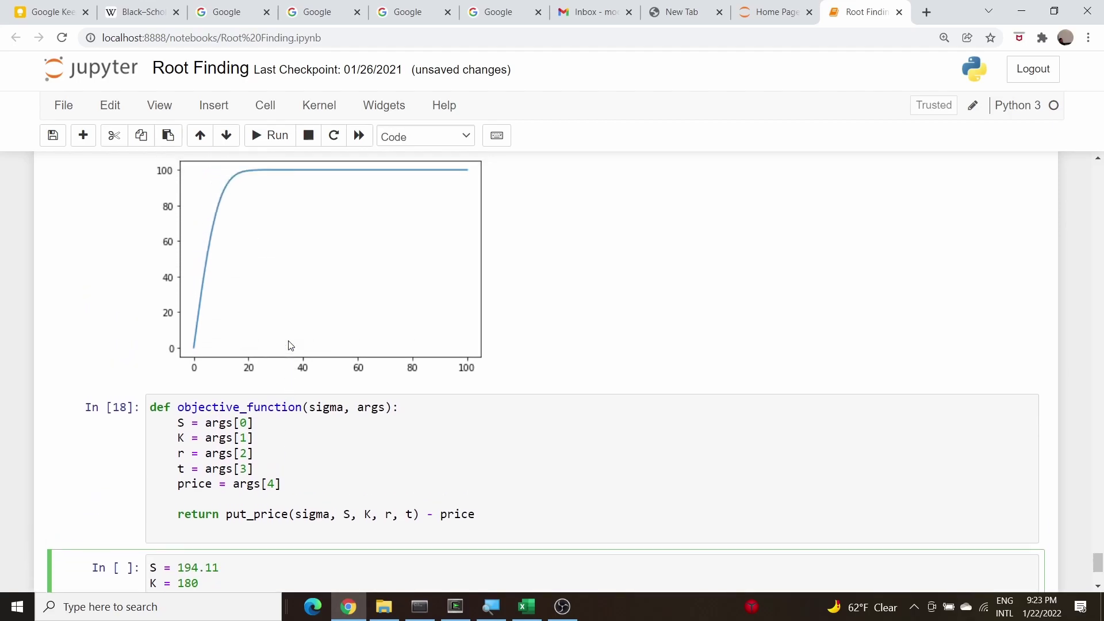
pyautogui.scroll(-1, 290, 345)
pyautogui.scroll(7, 289, 345)
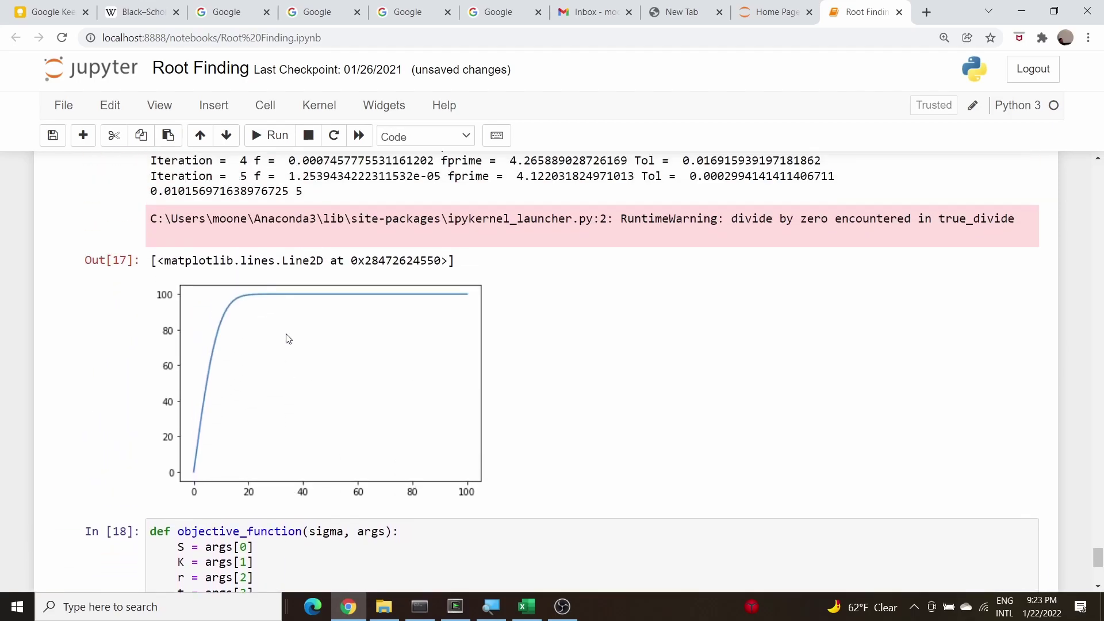
pyautogui.scroll(-1, 285, 341)
pyautogui.scroll(2, 294, 368)
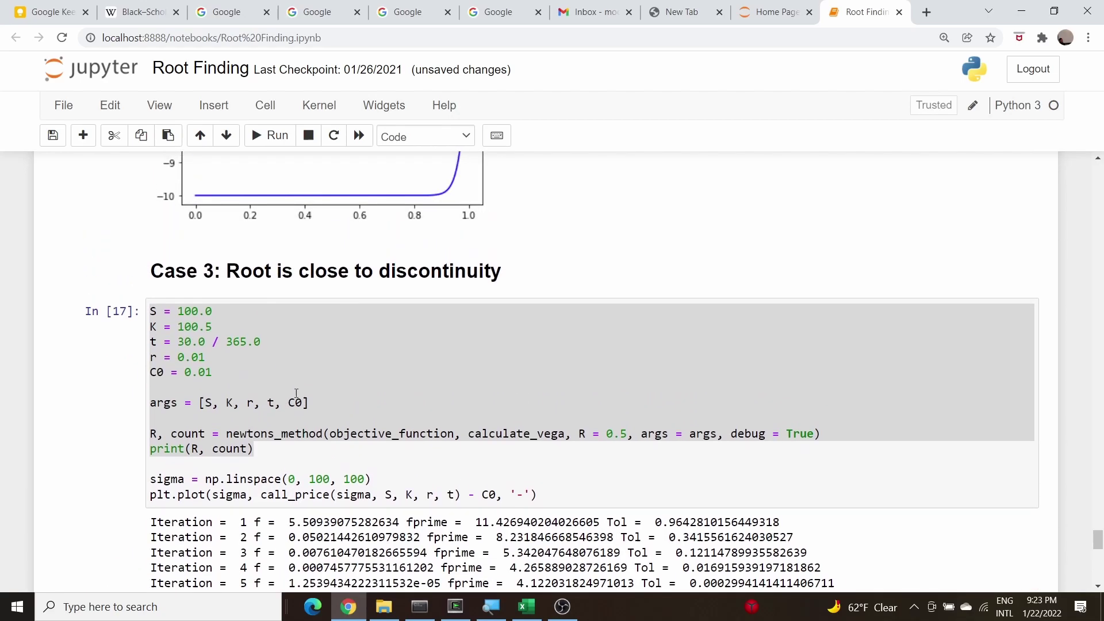
pyautogui.scroll(1, 298, 397)
pyautogui.click(301, 402)
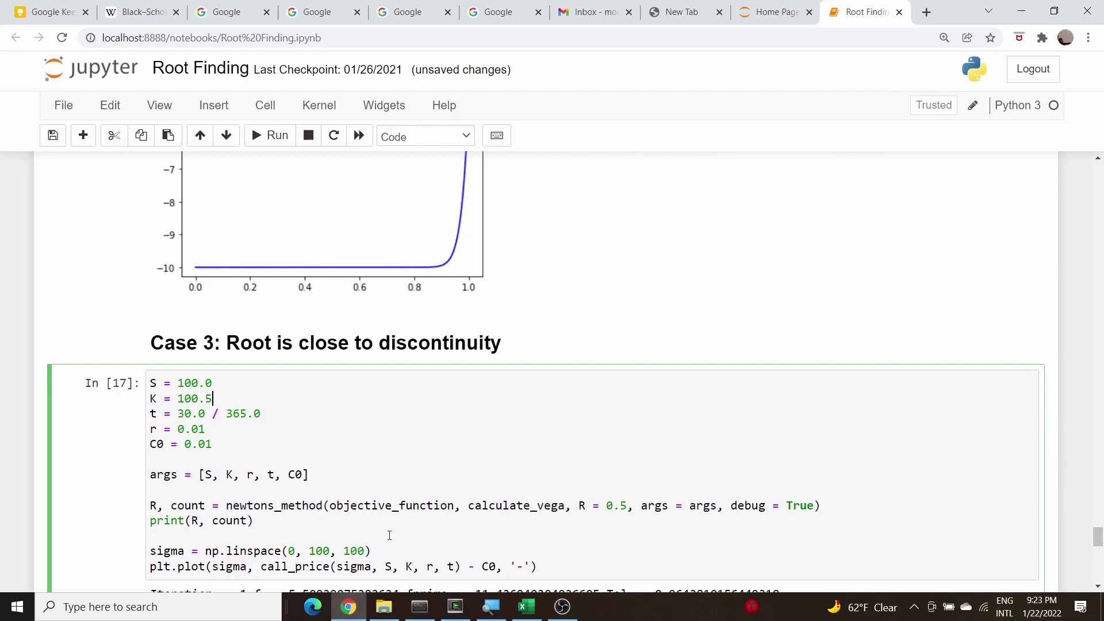
pyautogui.moveTo(258, 518); pyautogui.dragTo(107, 506)
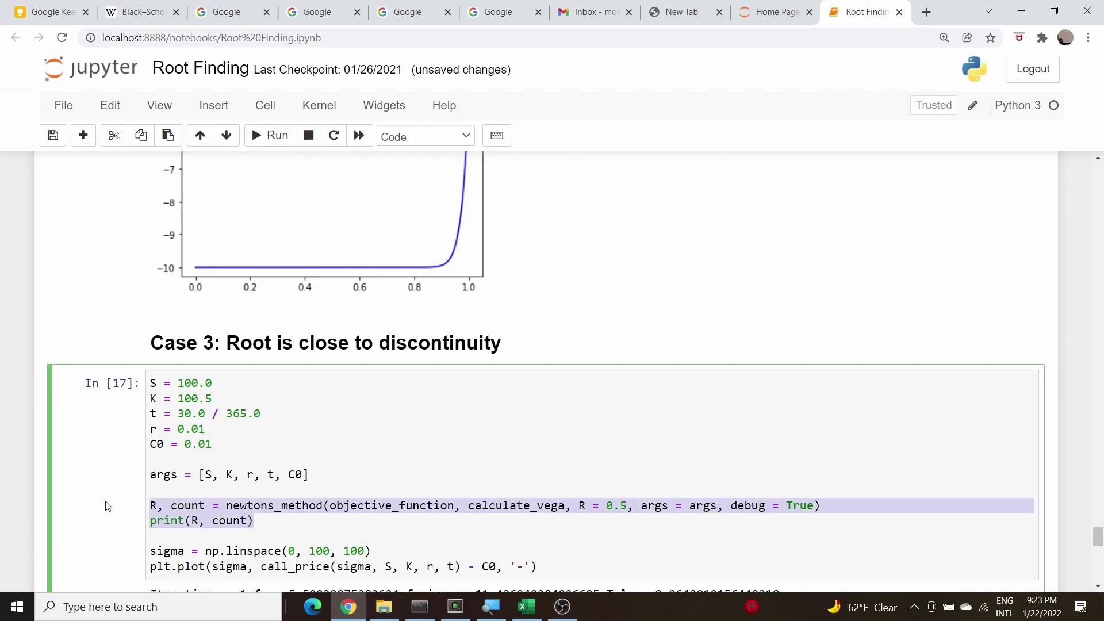
pyautogui.click(283, 549)
pyautogui.moveTo(258, 520); pyautogui.dragTo(128, 483)
pyautogui.hotkey('ctrl', 'c')
pyautogui.scroll(-14, 233, 527)
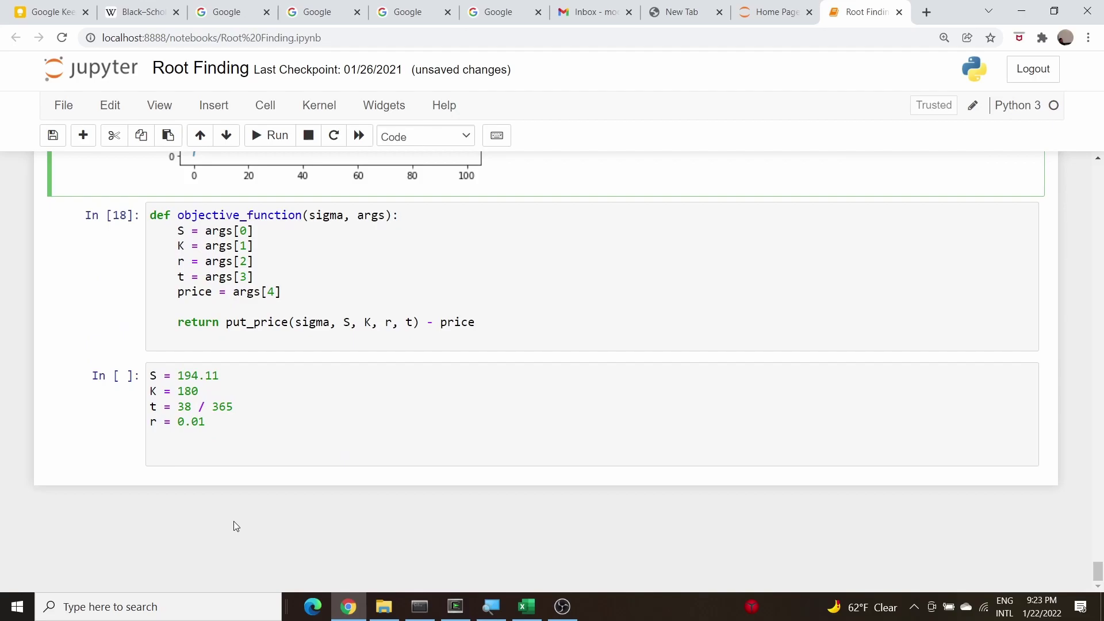
# Step: Paste the solver lines, change C0 to P0, add 'P0 1.50', and run, hitting a SyntaxError
pyautogui.click(296, 456)
pyautogui.hotkey('ctrl', 'v')
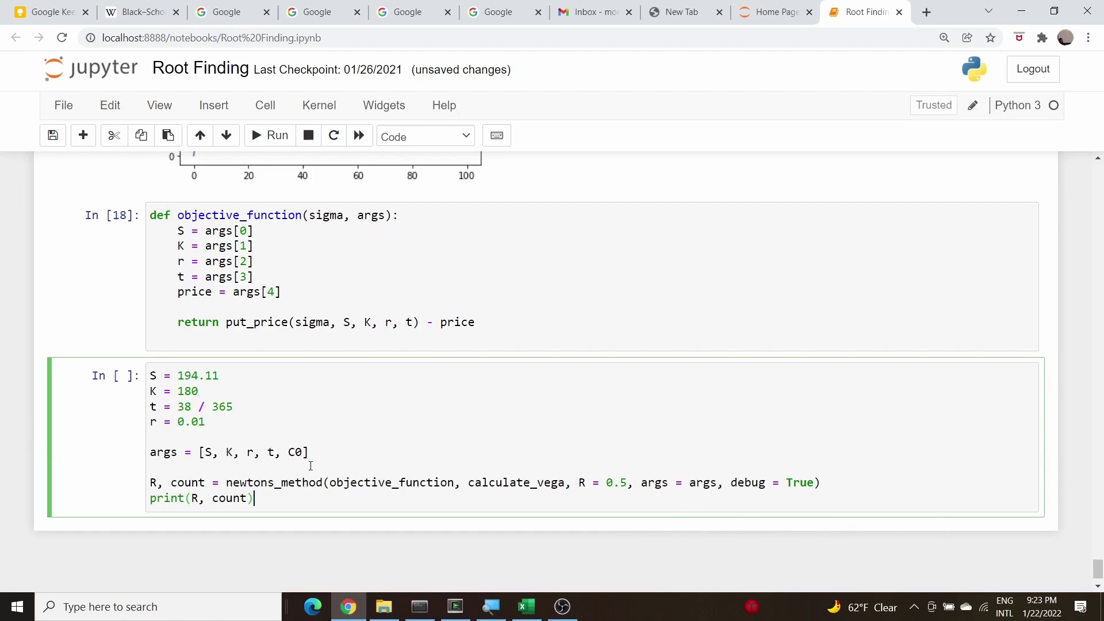
pyautogui.press('BackSpace')
pyautogui.write('PP0 1.50')
pyautogui.press('Return')
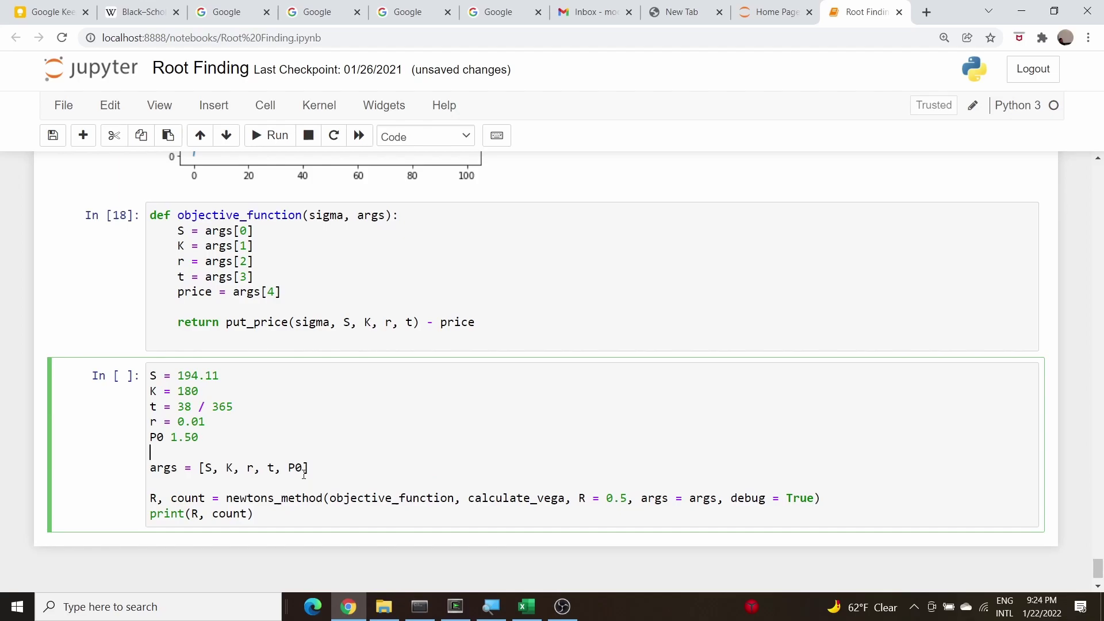
pyautogui.hotkey('shift', 'Return')
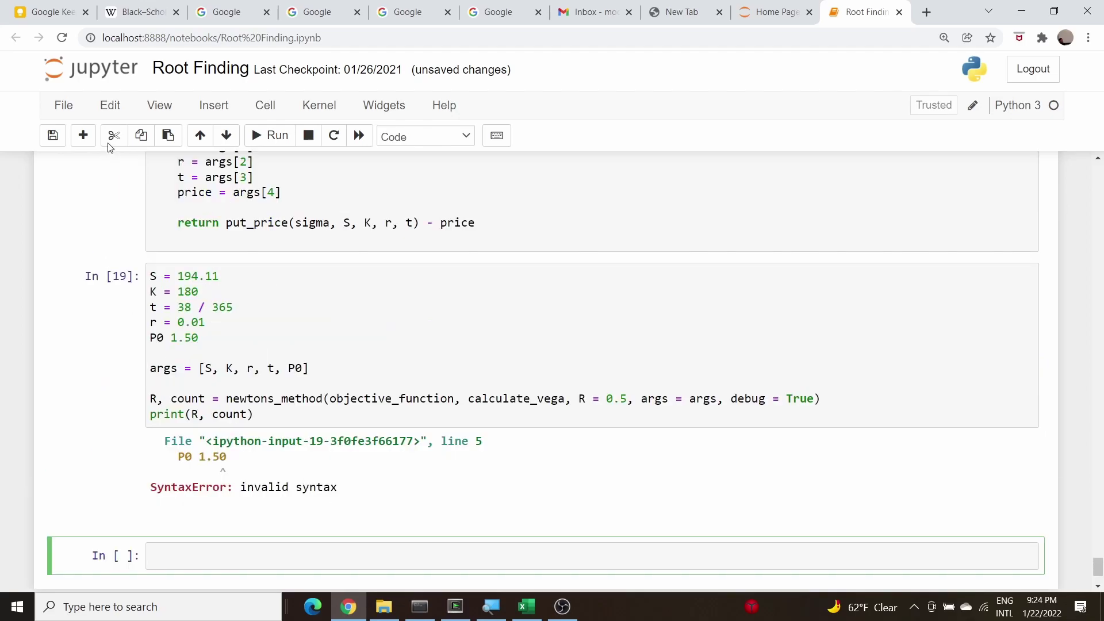
# Step: Fix the line to P0 = 1.50 and rerun, converging to R = 0.2575360288220352 in 4 iterations
pyautogui.click(168, 338)
pyautogui.write('=')
pyautogui.hotkey('shift', 'Return')
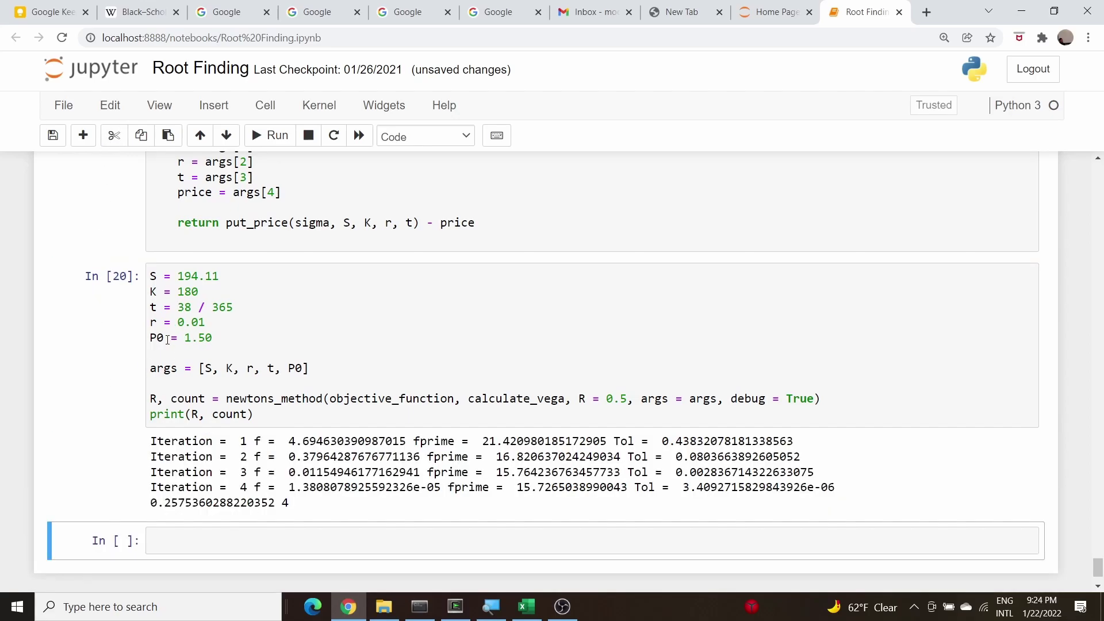